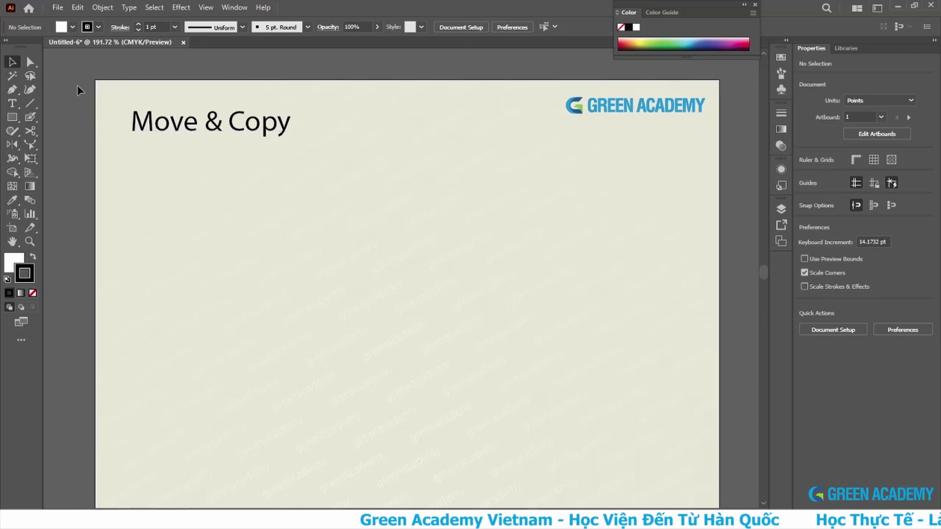
# Step: Draw a white, black-outlined square below the Move & Copy title and Alt-drag a copy rightward
pyautogui.click(13, 117)
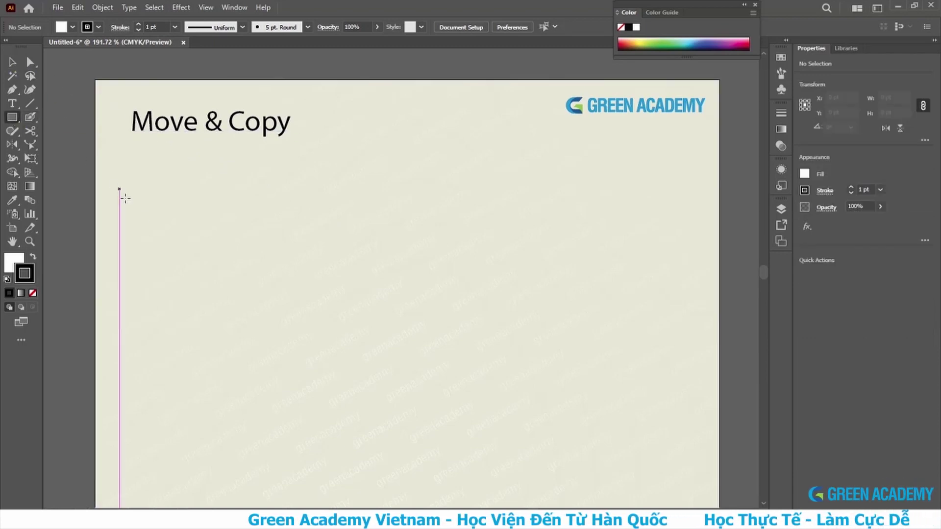
pyautogui.moveTo(161, 193); pyautogui.dragTo(258, 287)
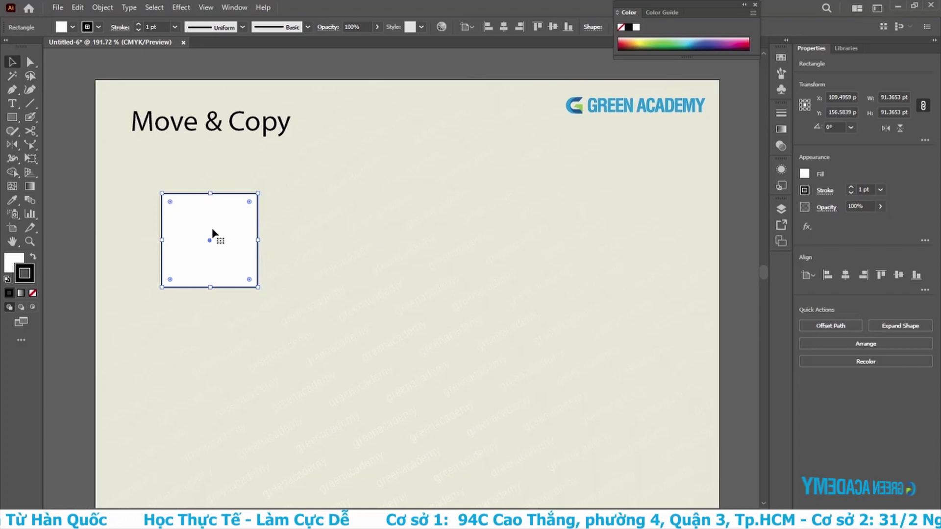
pyautogui.moveTo(206, 223)
pyautogui.mouseDown()
pyautogui.moveTo(335, 229)
pyautogui.moveTo(309, 227)
pyautogui.moveTo(210, 296)
pyautogui.moveTo(212, 335)
pyautogui.moveTo(246, 263)
pyautogui.moveTo(290, 327)
pyautogui.moveTo(294, 213)
pyautogui.moveTo(366, 229)
pyautogui.mouseUp()
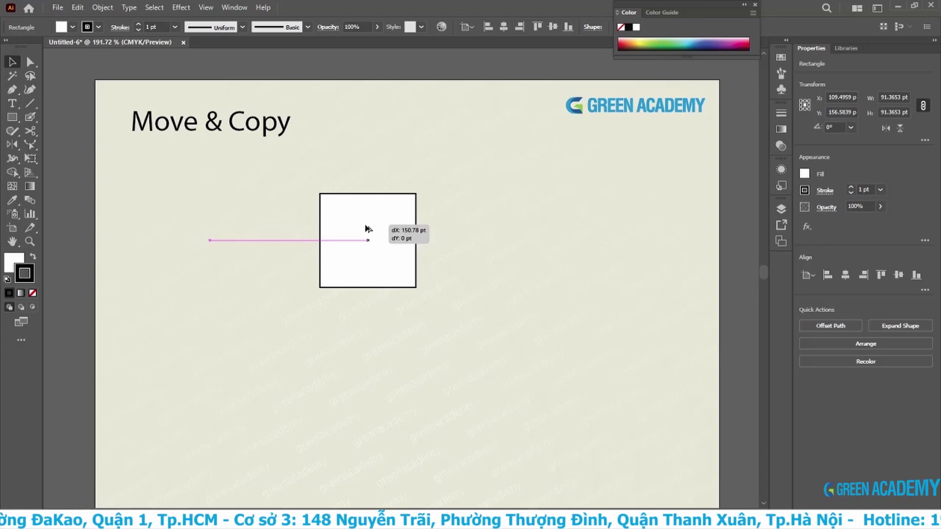
# Step: Drop the square copy to the right, add a third copy further along, and pan below the row
pyautogui.moveTo(368, 229); pyautogui.dragTo(367, 228)
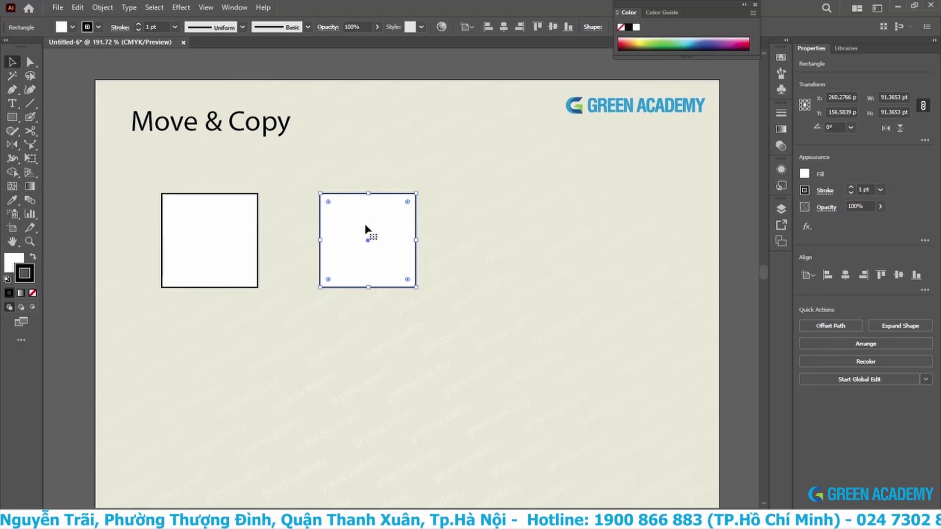
pyautogui.moveTo(365, 225); pyautogui.dragTo(517, 231)
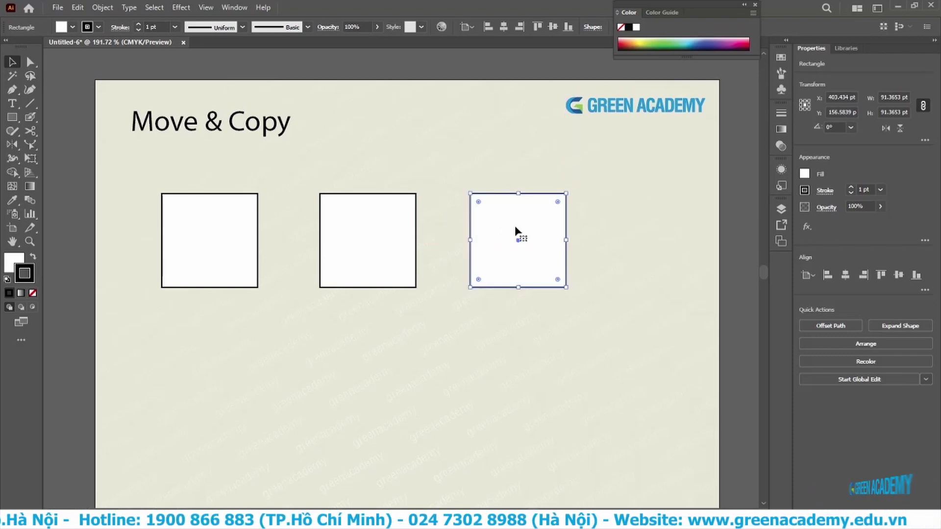
pyautogui.moveTo(512, 263)
pyautogui.mouseDown()
pyautogui.moveTo(552, 142)
pyautogui.moveTo(284, 266)
pyautogui.mouseUp()
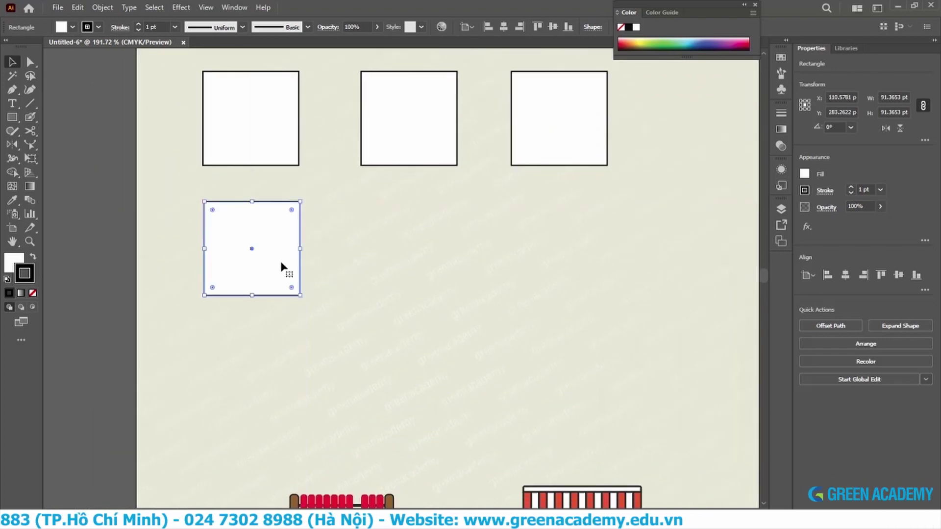
# Step: Copy the lower square and Paste in Front via the Edit menu
pyautogui.click(79, 8)
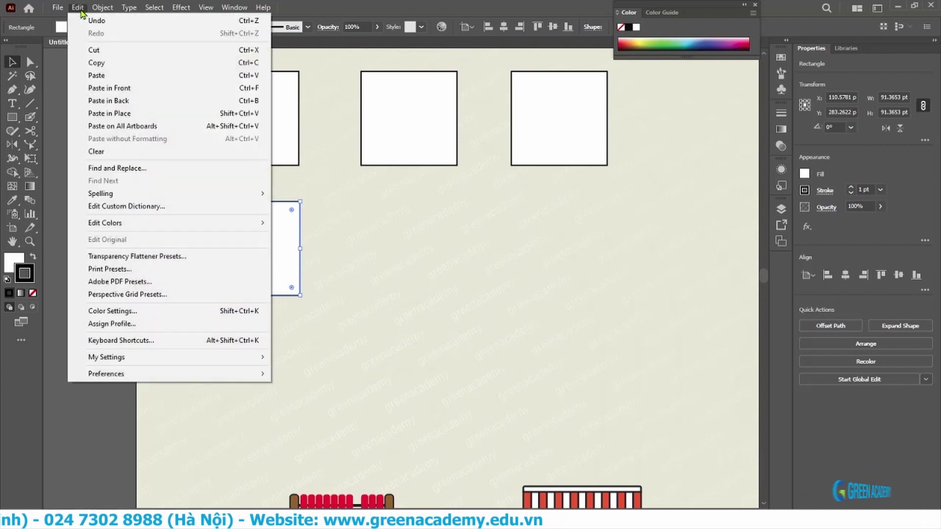
pyautogui.click(104, 67)
pyautogui.click(78, 7)
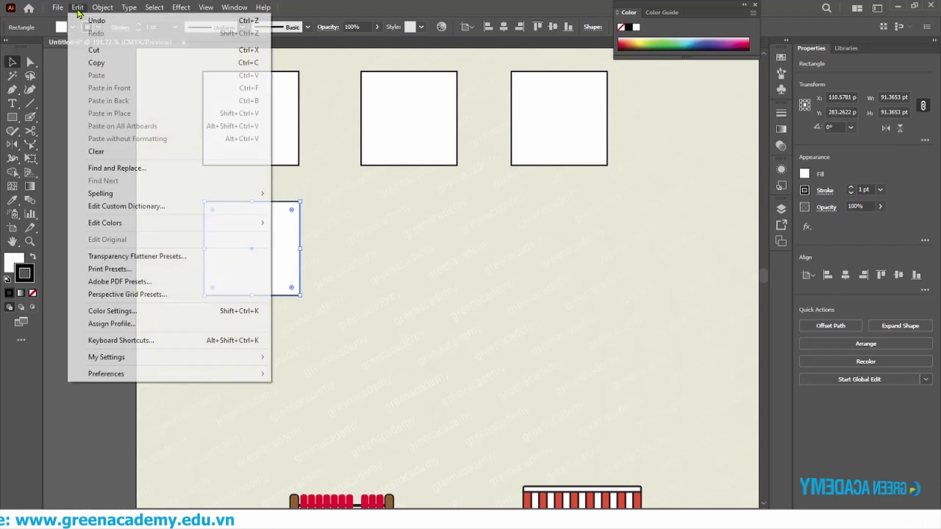
pyautogui.click(101, 100)
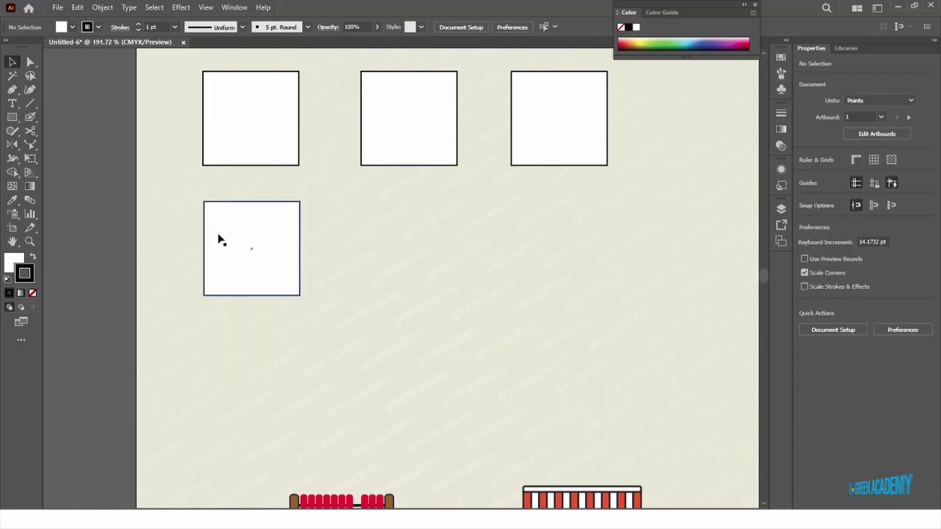
pyautogui.click(77, 8)
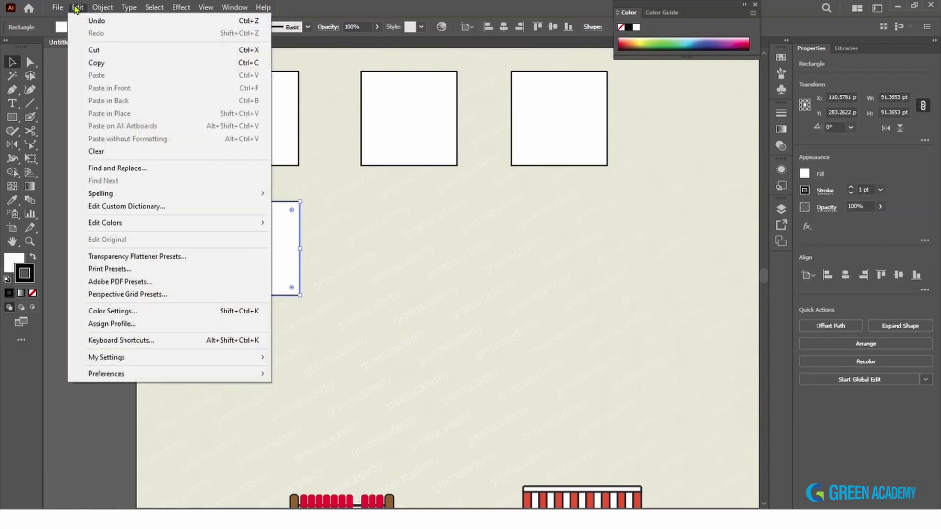
pyautogui.click(96, 63)
pyautogui.click(77, 8)
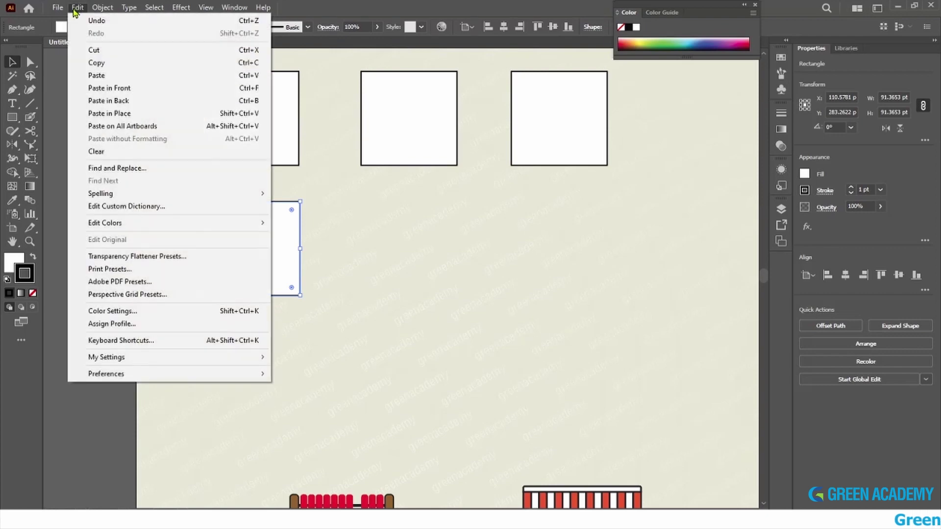
pyautogui.click(93, 88)
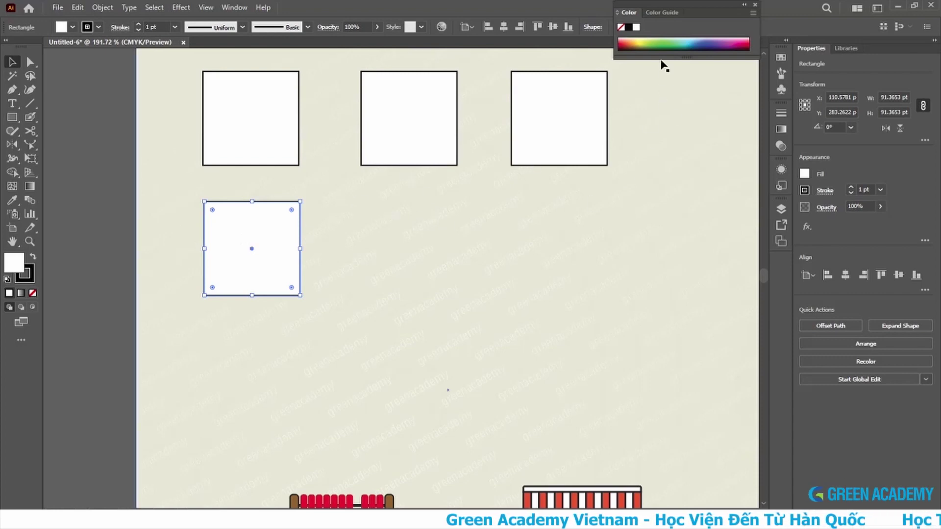
# Step: Fill the pasted square green and nudge it slightly downward
pyautogui.click(656, 44)
pyautogui.moveTo(278, 226); pyautogui.dragTo(270, 246)
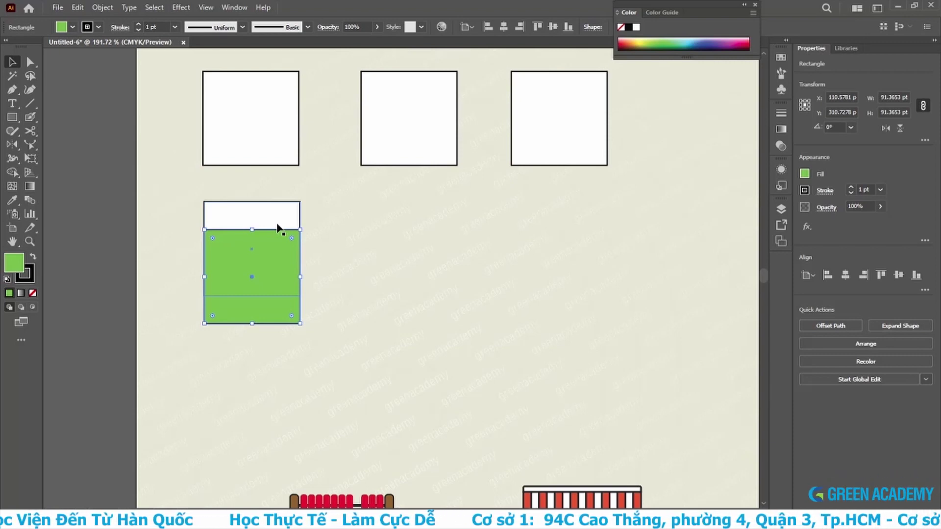
pyautogui.moveTo(680, 275); pyautogui.dragTo(269, 296)
# Step: Pan to the transform artboard and tear off the Rotate/Reflect tools into a floating panel
pyautogui.moveTo(630, 239); pyautogui.dragTo(91, 246)
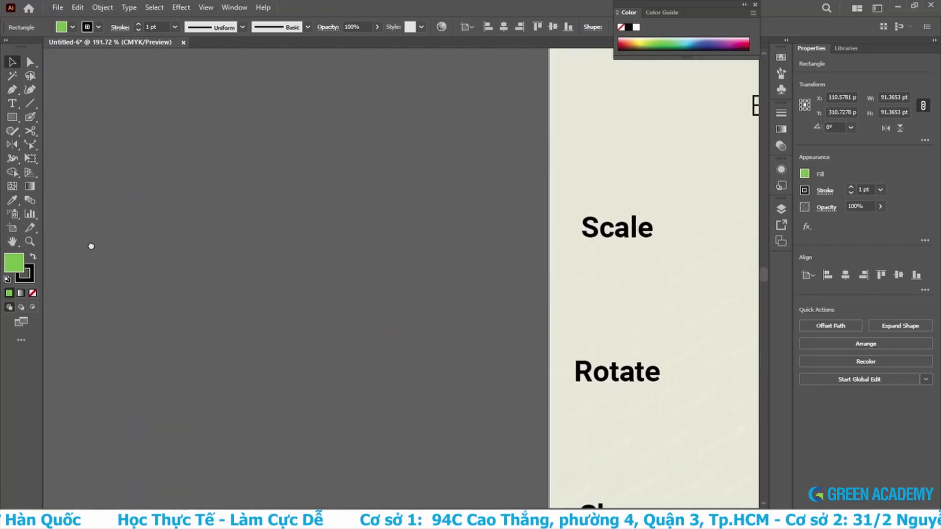
pyautogui.moveTo(482, 238); pyautogui.dragTo(105, 169)
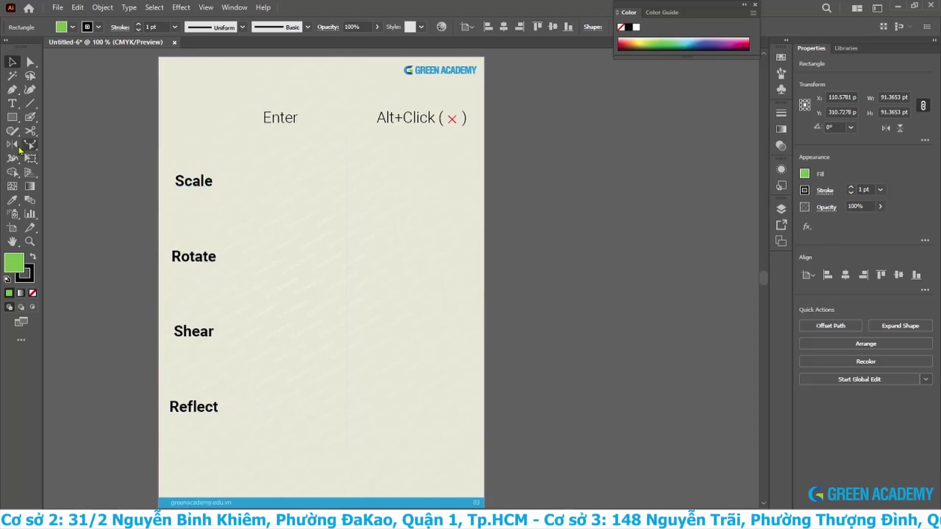
pyautogui.moveTo(13, 147); pyautogui.dragTo(63, 167)
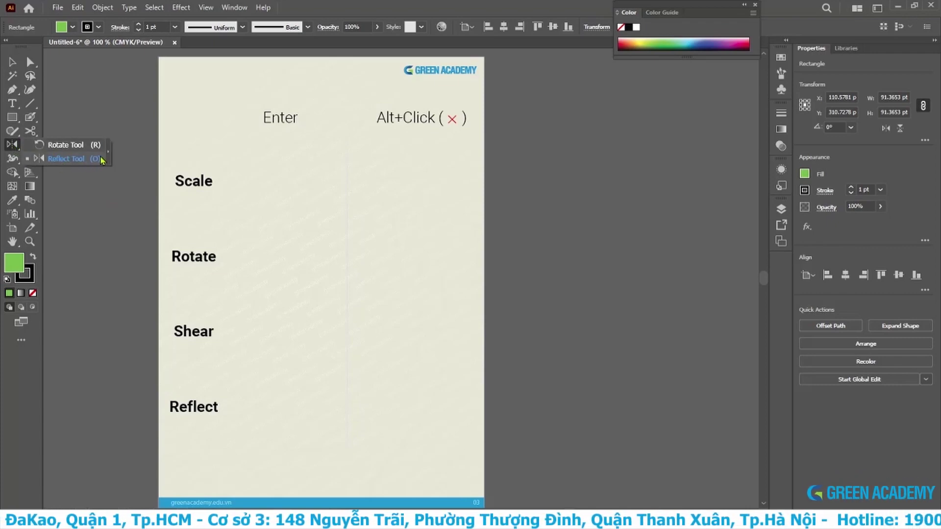
pyautogui.moveTo(62, 167); pyautogui.dragTo(107, 152)
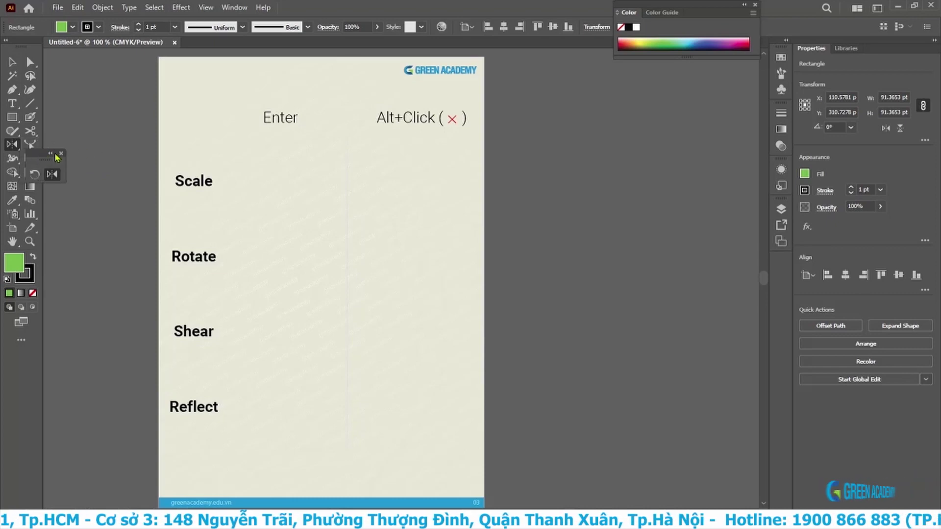
pyautogui.moveTo(40, 154); pyautogui.dragTo(531, 79)
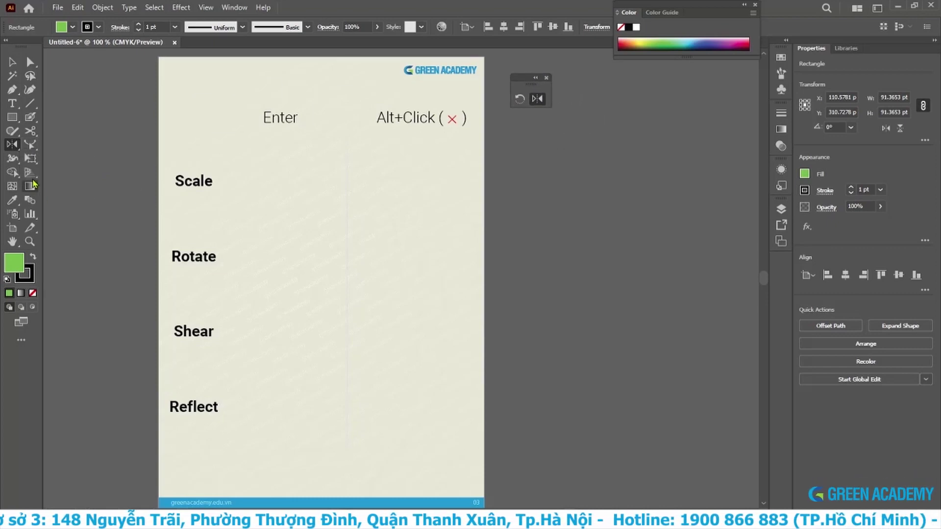
# Step: Tear off the Scale/Shear tools beside Rotate/Reflect and zoom into the Scale row
pyautogui.click(31, 147)
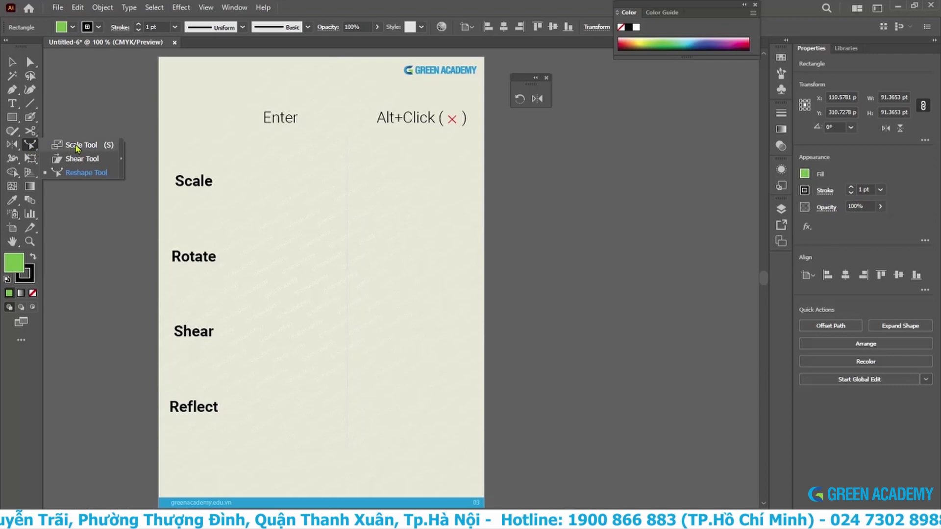
pyautogui.click(121, 158)
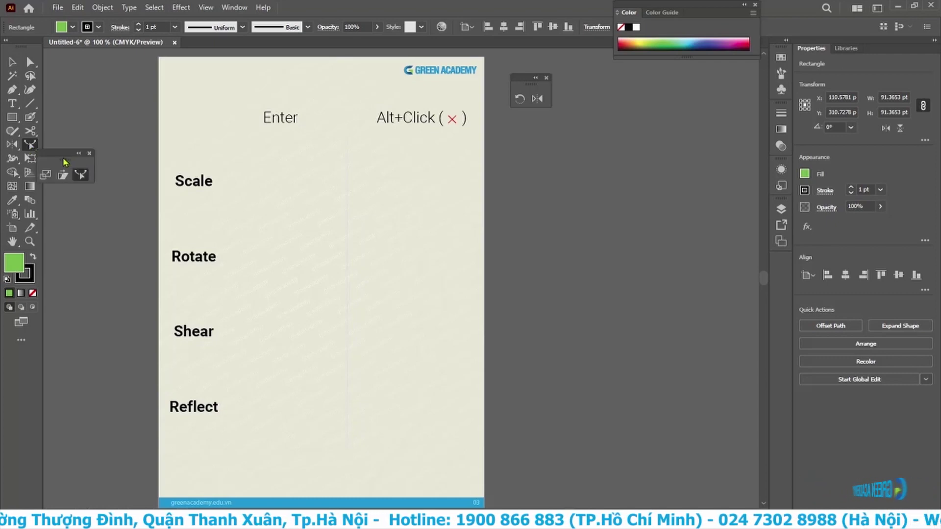
pyautogui.moveTo(105, 164); pyautogui.dragTo(577, 85)
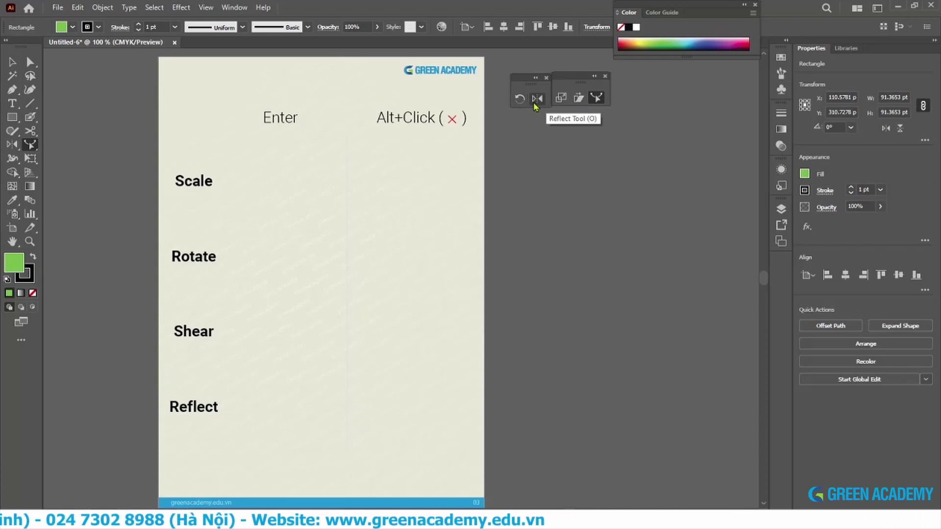
pyautogui.moveTo(143, 85); pyautogui.dragTo(452, 253)
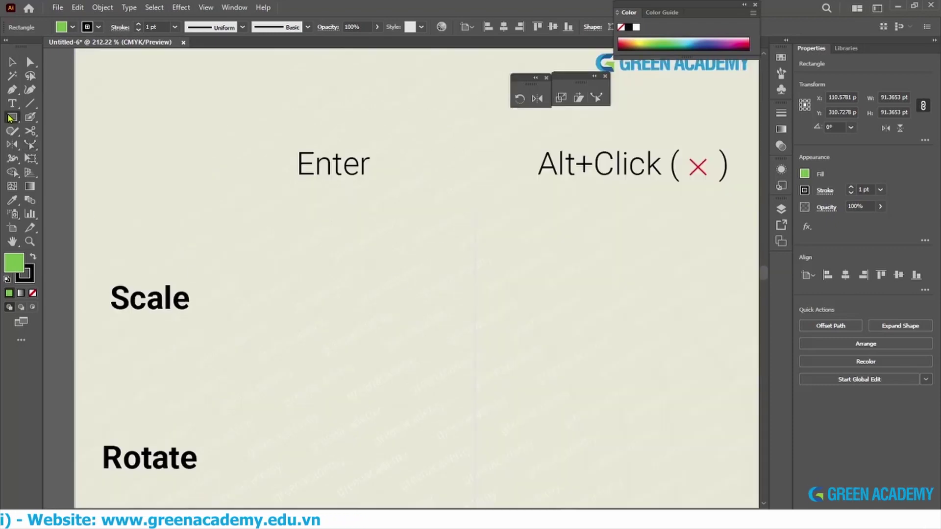
# Step: Draw a circle beside the Scale label with default white fill and black outline
pyautogui.moveTo(12, 117); pyautogui.dragTo(69, 140)
pyautogui.moveTo(328, 298)
pyautogui.mouseDown()
pyautogui.moveTo(382, 357)
pyautogui.moveTo(366, 353)
pyautogui.mouseUp()
pyautogui.press('d')
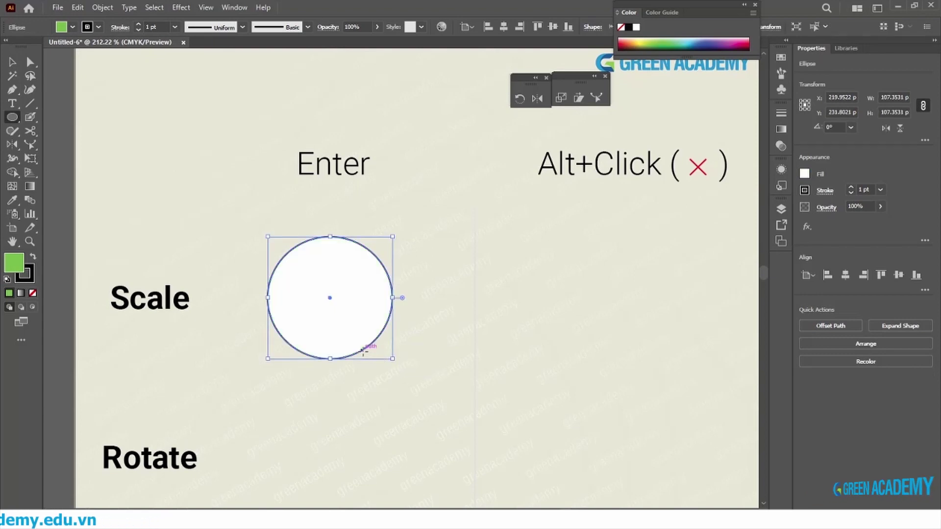
pyautogui.press('v')
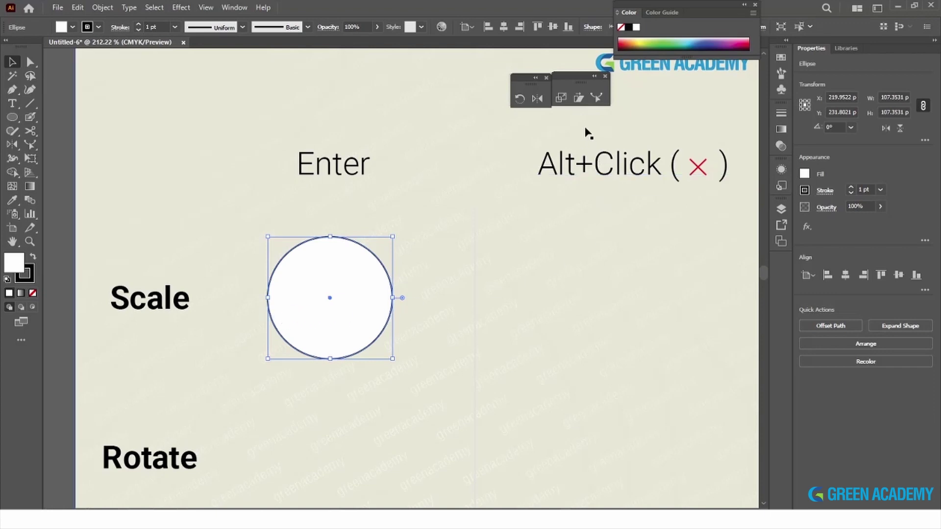
# Step: Make a uniform 80% scaled copy of the circle using the Scale dialog
pyautogui.click(561, 98)
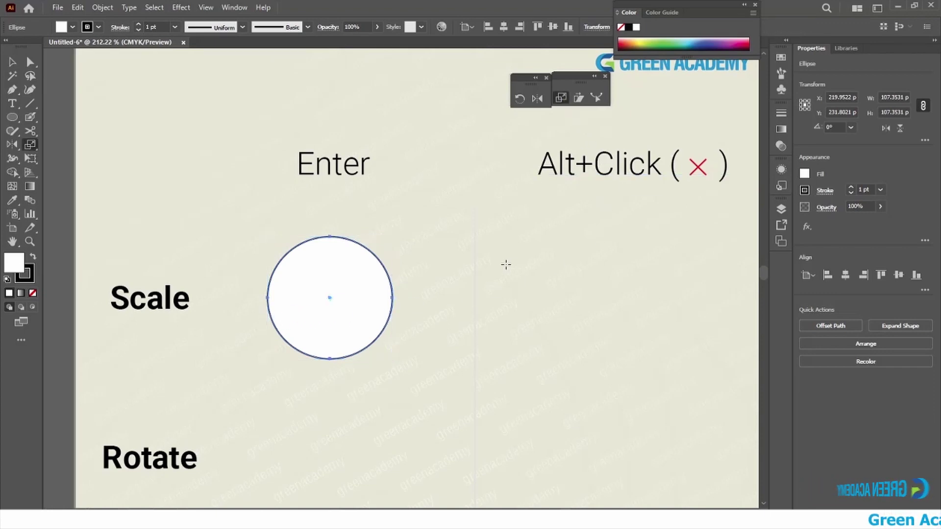
pyautogui.press('Return')
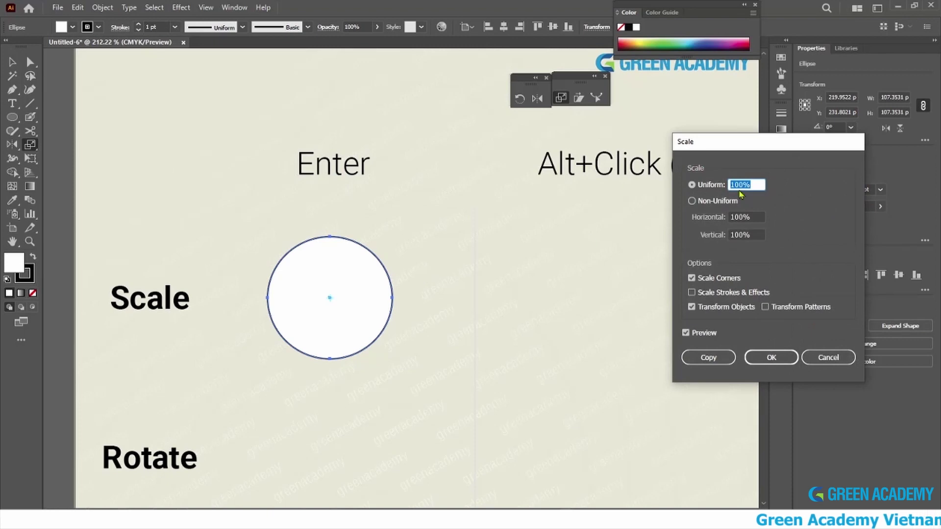
pyautogui.moveTo(757, 144); pyautogui.dragTo(581, 153)
pyautogui.write('80')
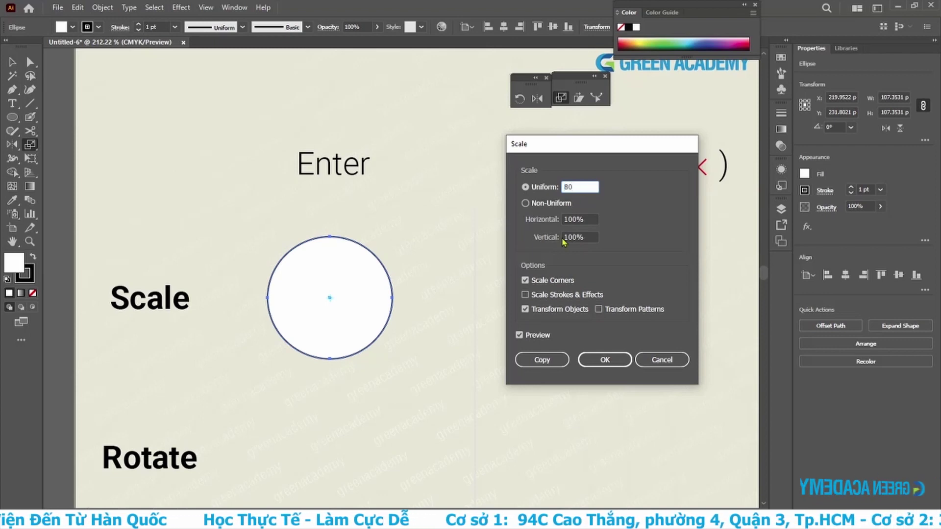
pyautogui.click(543, 344)
pyautogui.click(538, 337)
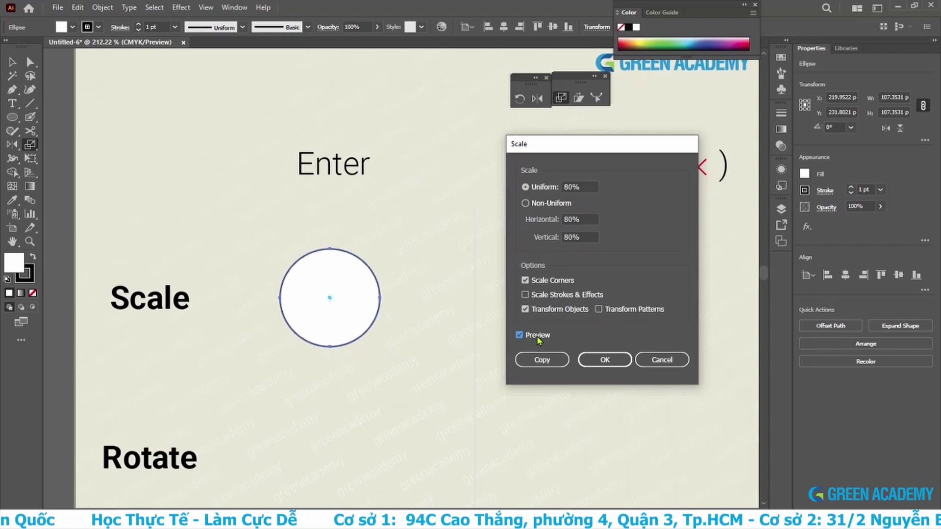
pyautogui.click(538, 337)
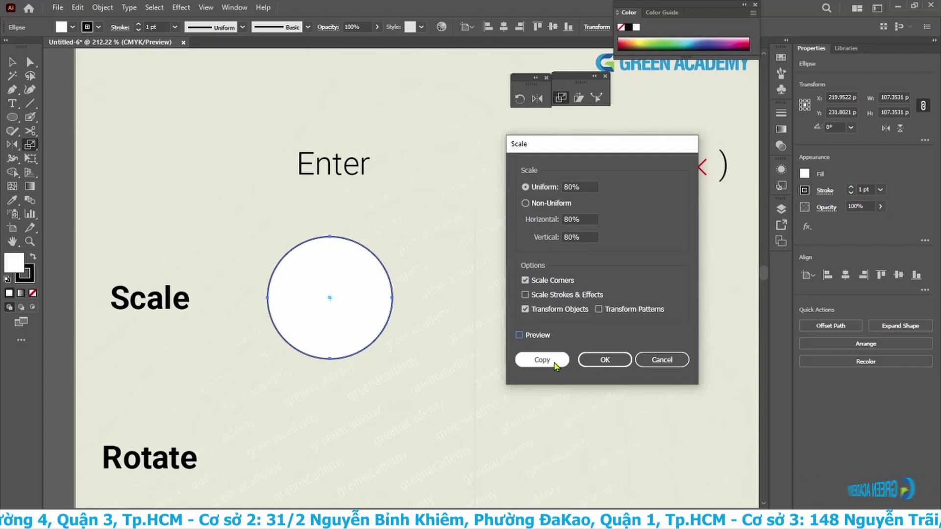
pyautogui.click(542, 360)
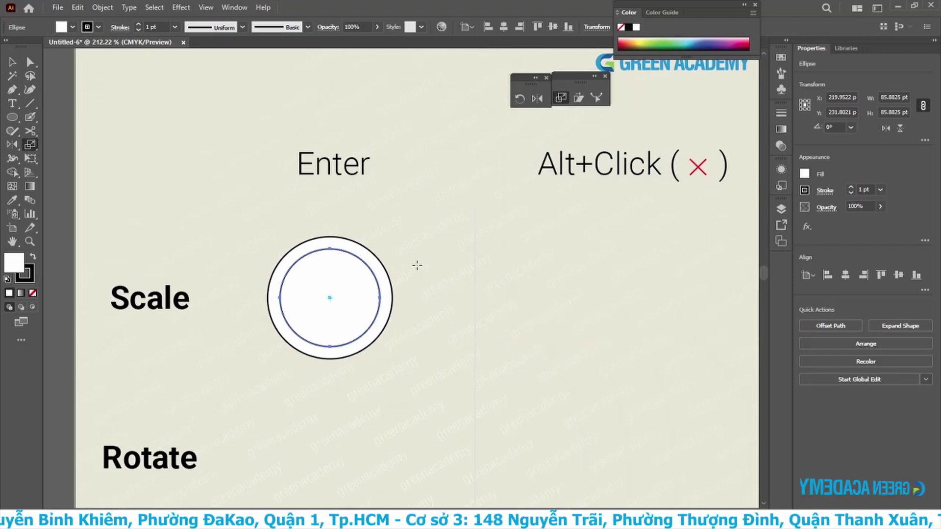
# Step: Repeat the 80% scaled copy three more times inside the circle with Ctrl+D
pyautogui.press('v')
pyautogui.hotkey('ctrl', 'd')
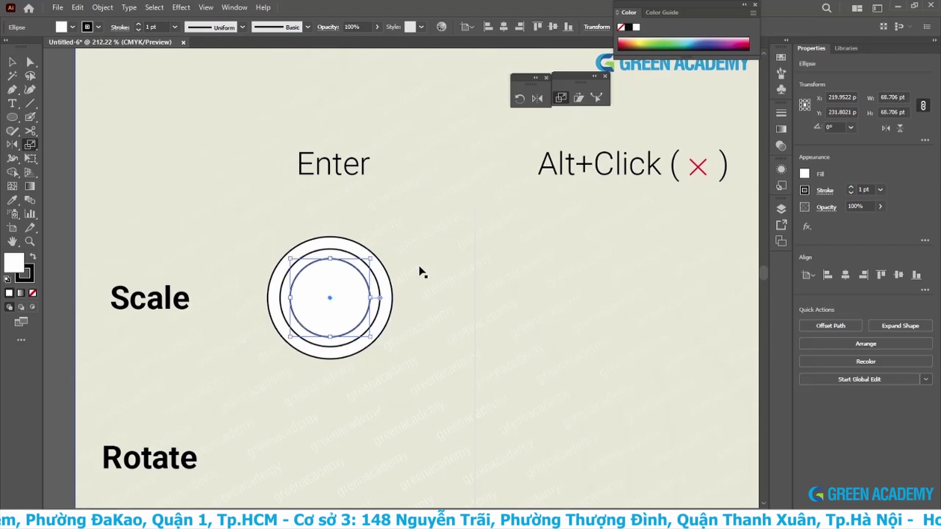
pyautogui.hotkey('ctrl', 'd')
pyautogui.hotkey('ctrl', 'd')
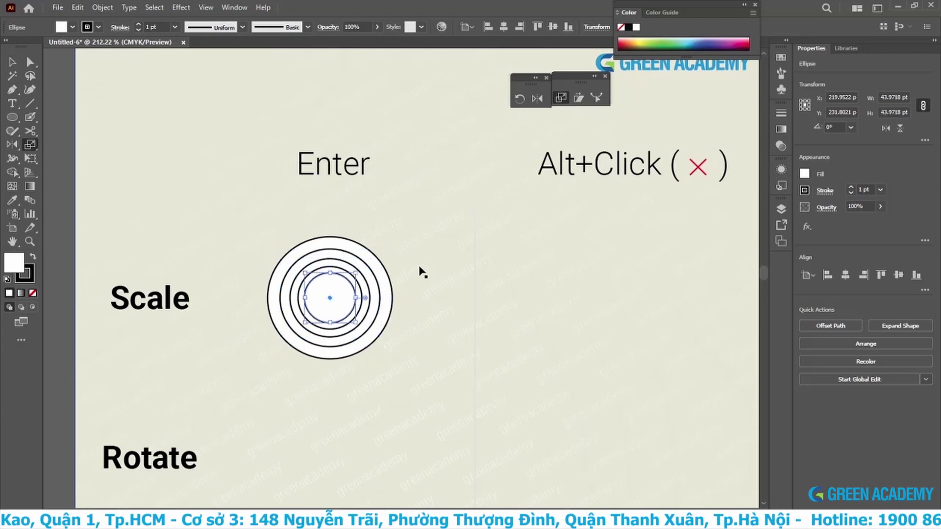
pyautogui.hotkey('ctrl', 'd')
pyautogui.hotkey('ctrl', 'd')
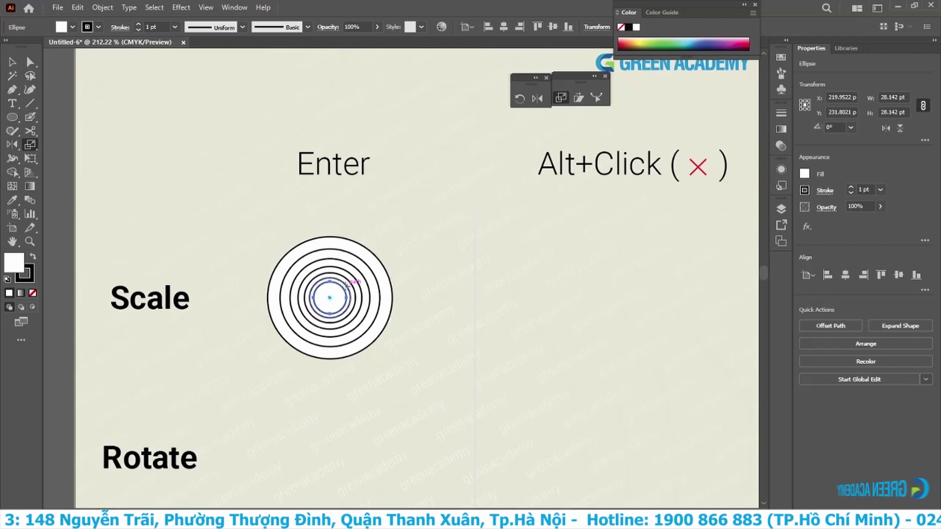
pyautogui.moveTo(346, 283); pyautogui.dragTo(361, 274)
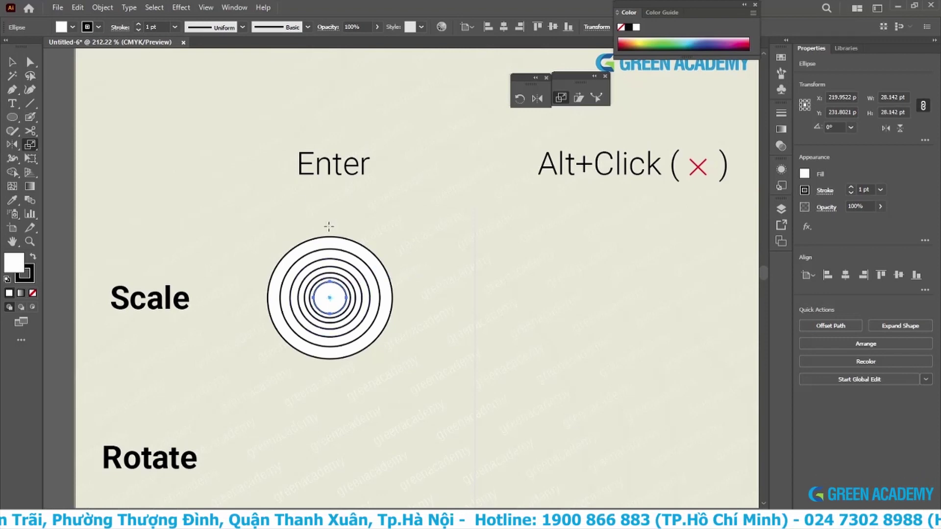
# Step: Select the outer circle and Alt-drag a duplicate to the right
pyautogui.click(12, 63)
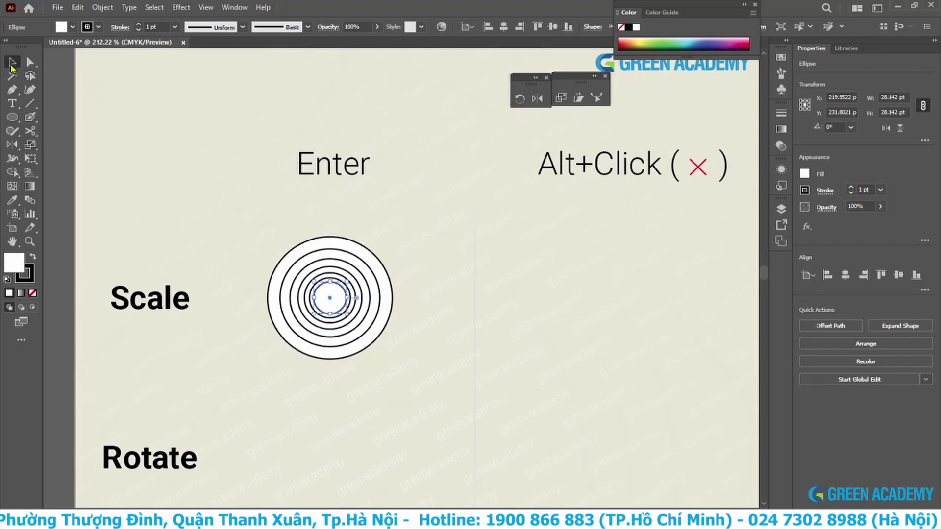
pyautogui.click(306, 243)
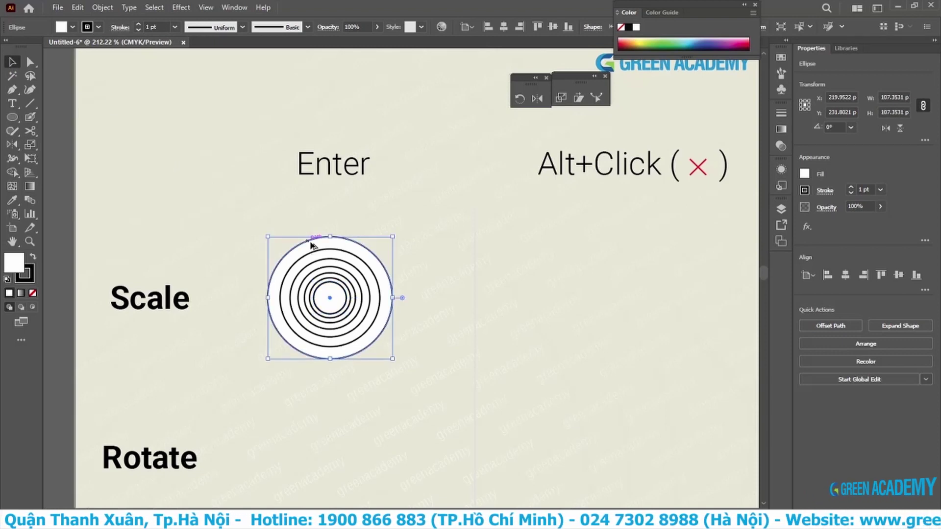
pyautogui.moveTo(306, 244); pyautogui.dragTo(591, 251)
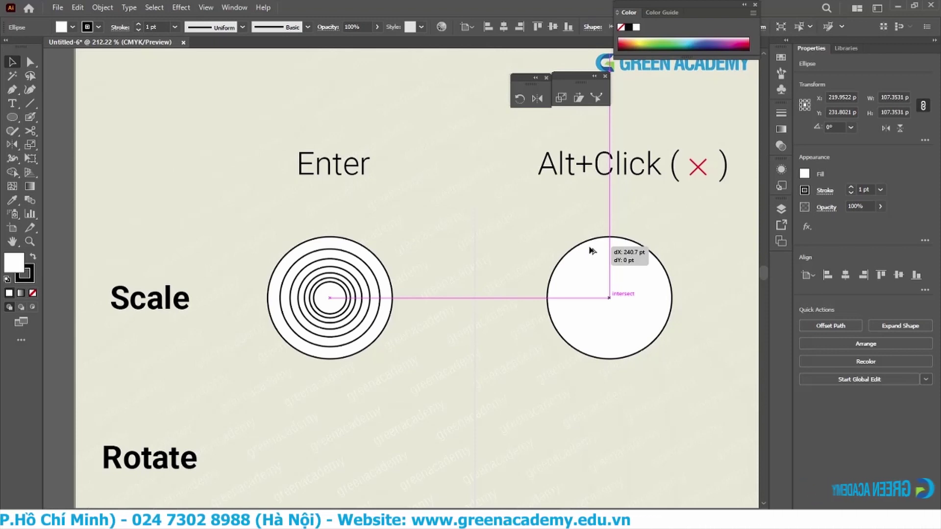
# Step: Drop the circle copy under the Alt+Click heading and reselect it
pyautogui.moveTo(591, 250); pyautogui.dragTo(591, 251)
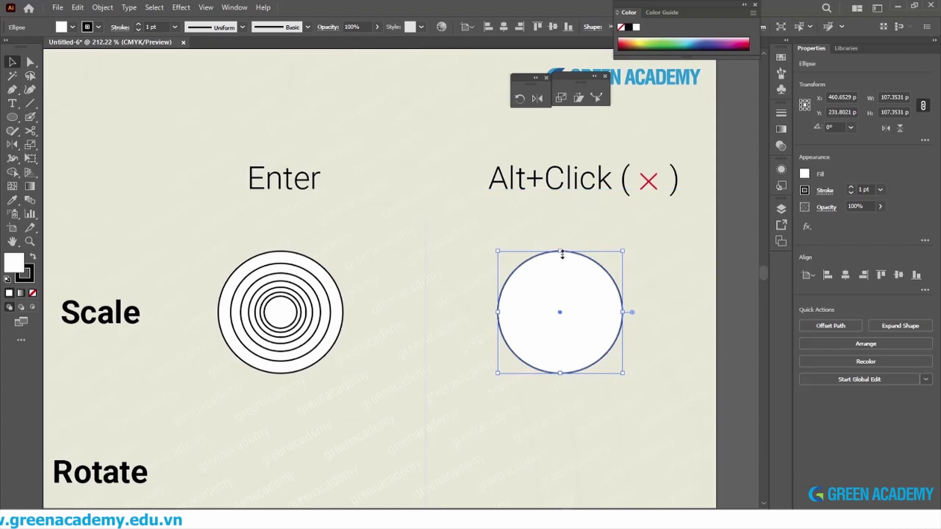
pyautogui.click(737, 276)
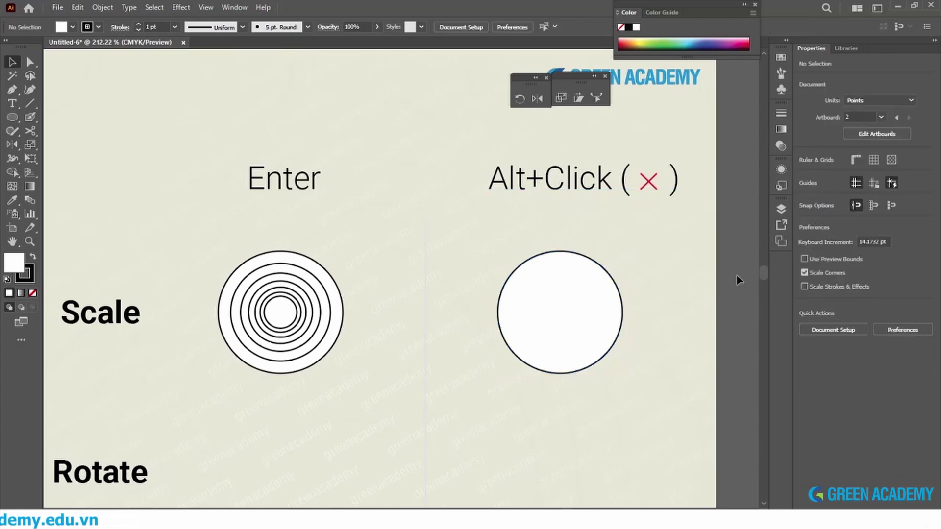
pyautogui.click(575, 300)
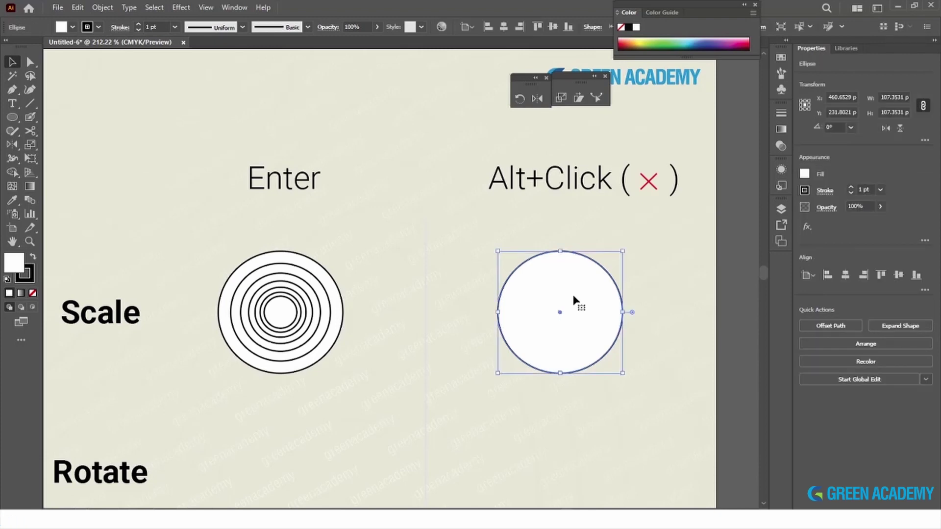
# Step: Make 80% scaled copies anchored at the circle's top point, repeated three more times
pyautogui.press('s')
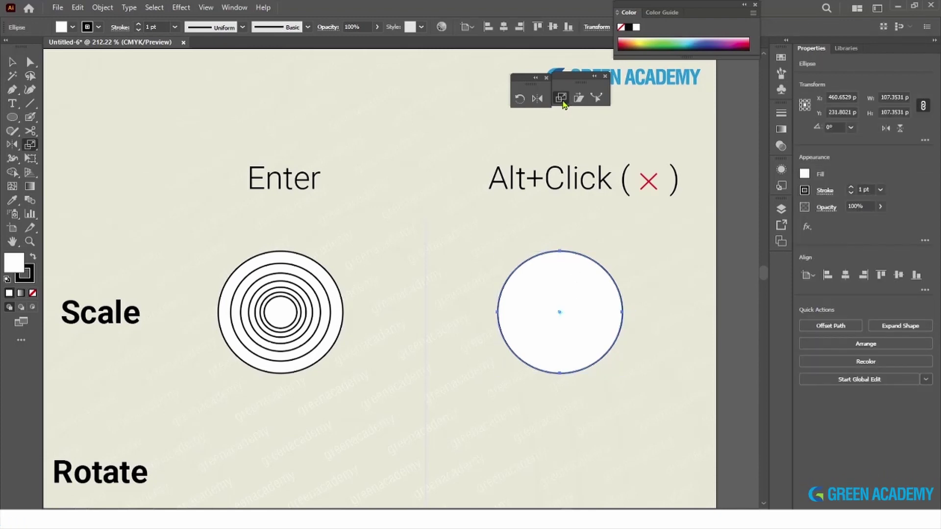
pyautogui.click(33, 150)
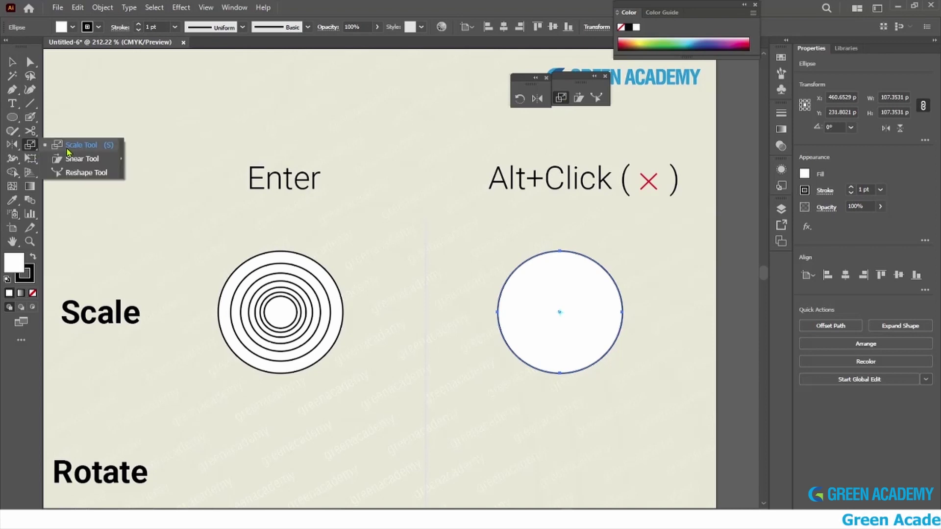
pyautogui.click(103, 146)
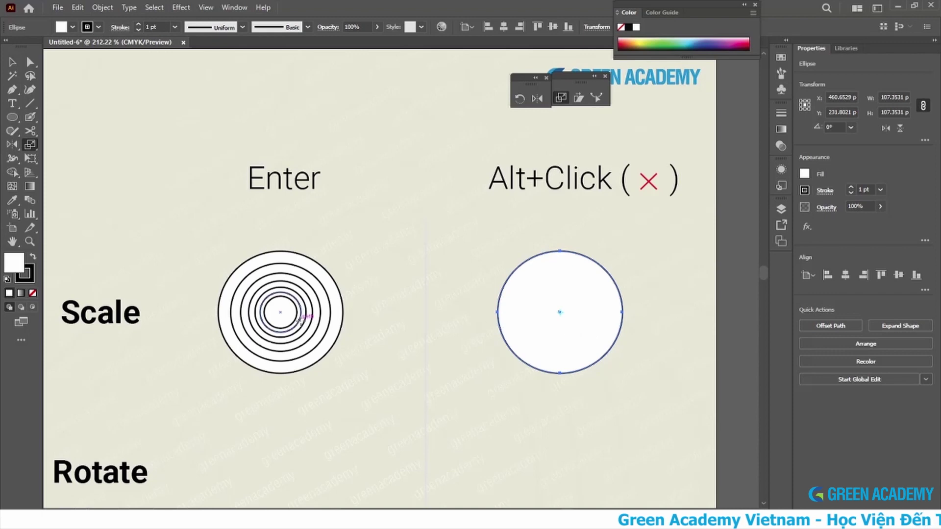
pyautogui.keyDown('alt'); pyautogui.click(560, 251); pyautogui.keyUp('alt')
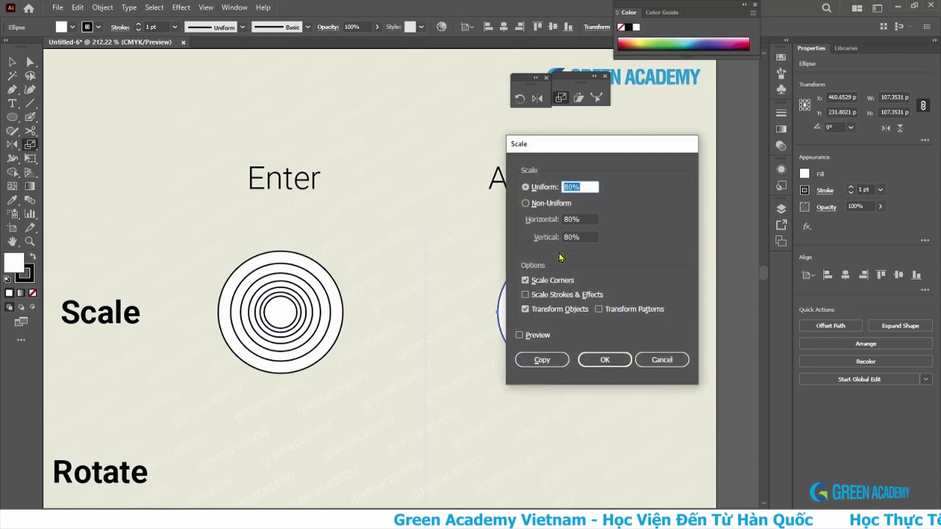
pyautogui.moveTo(595, 147); pyautogui.dragTo(345, 139)
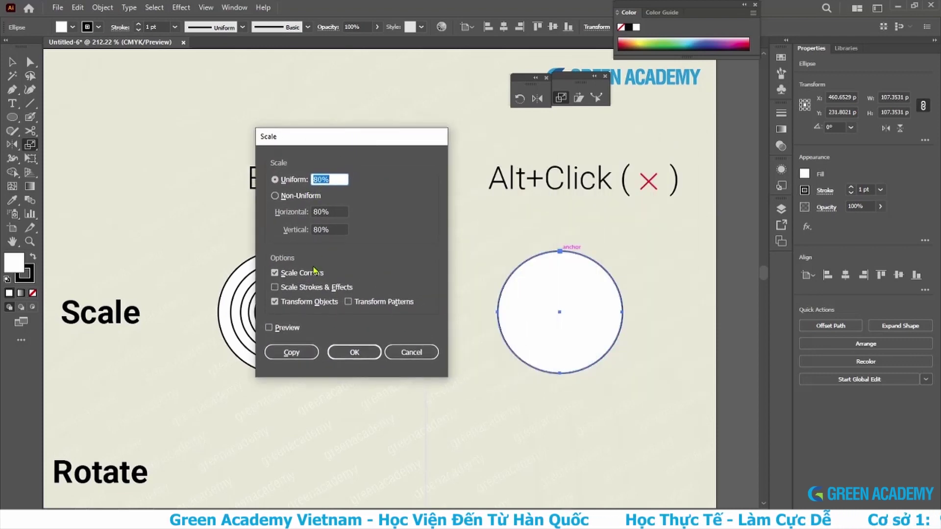
pyautogui.click(274, 327)
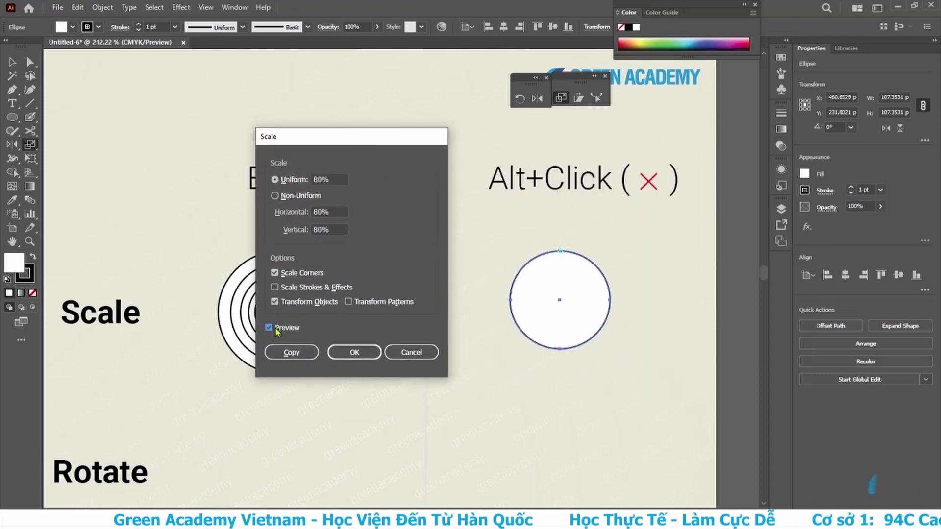
pyautogui.click(289, 352)
pyautogui.hotkey('ctrl', 'd')
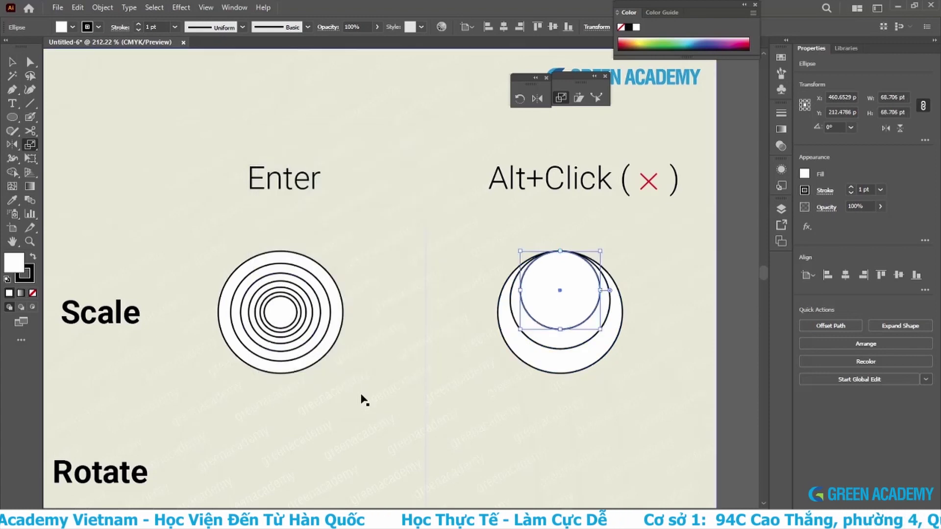
pyautogui.hotkey('ctrl', 'd')
pyautogui.hotkey('ctrl', 'd')
pyautogui.hotkey('ctrl', 'd')
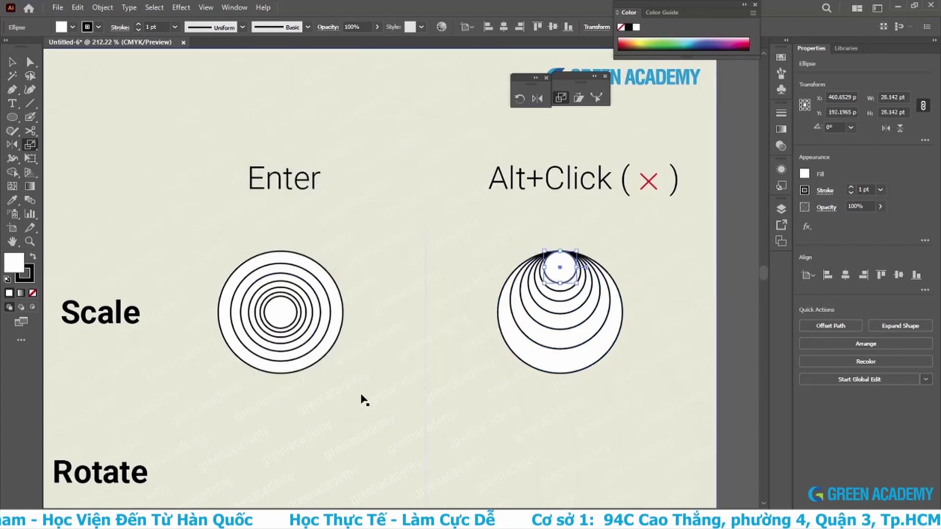
pyautogui.hotkey('ctrl', 'd')
pyautogui.hotkey('ctrl', 'd')
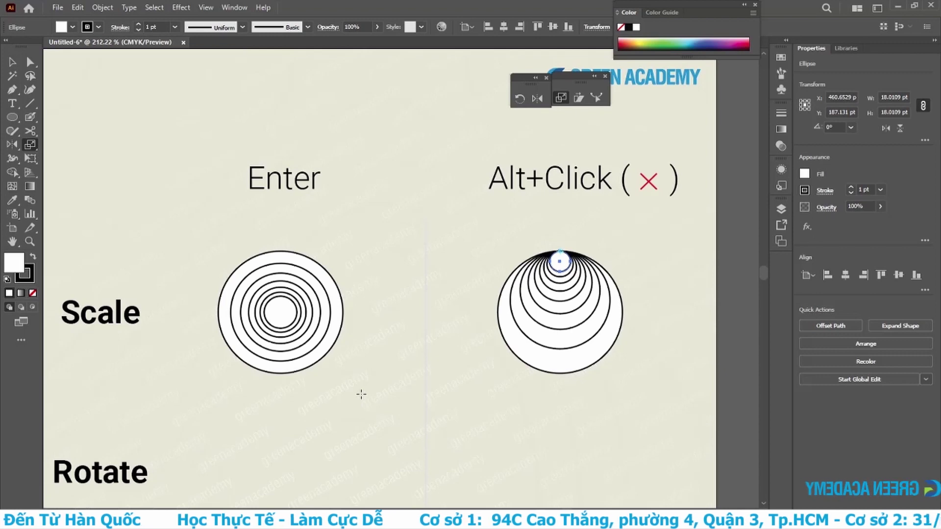
pyautogui.click(12, 63)
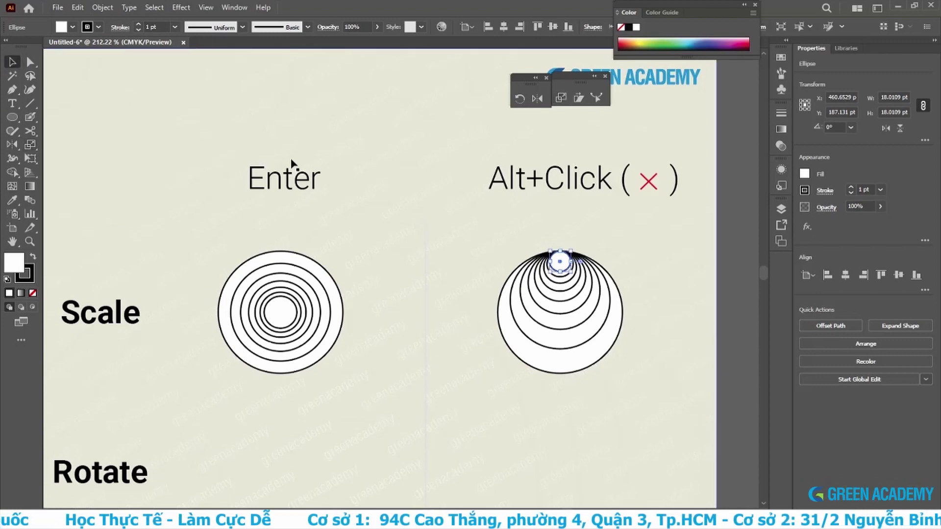
pyautogui.click(741, 326)
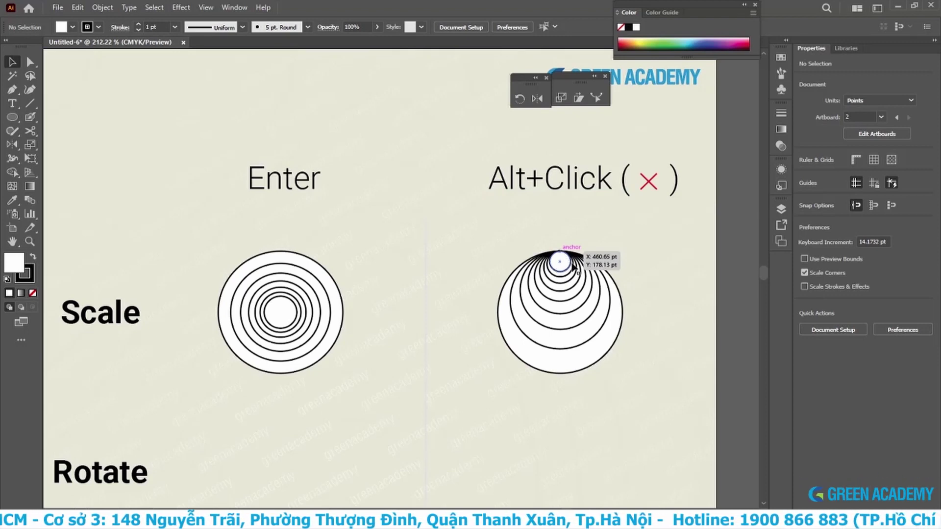
# Step: Draw a tall ellipse beside the Rotate label with its fill set to None
pyautogui.scroll(-5, 577, 302)
pyautogui.hscroll(-3, 577, 303)
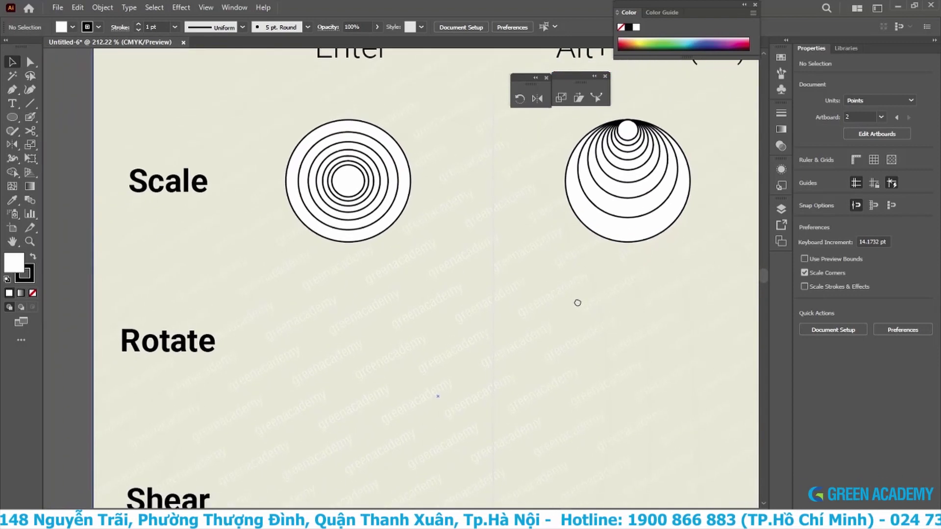
pyautogui.press('l')
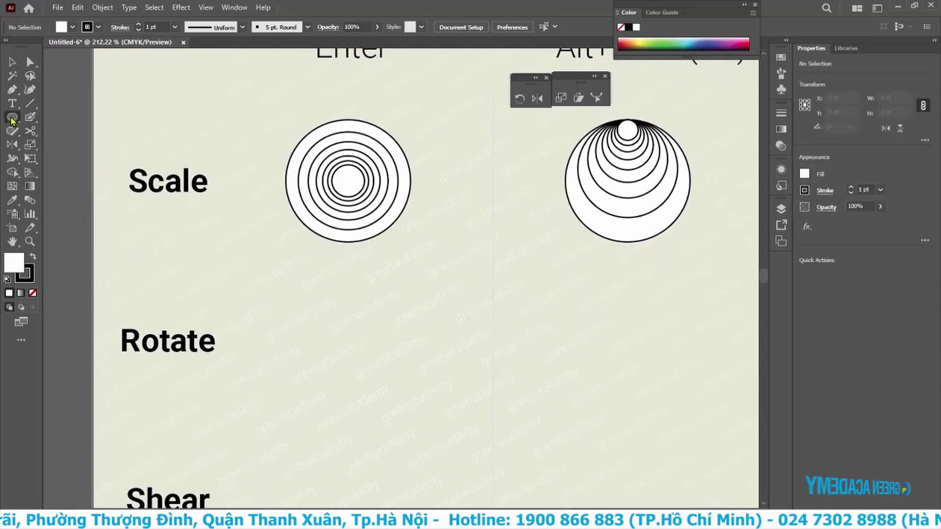
pyautogui.moveTo(331, 287); pyautogui.dragTo(392, 417)
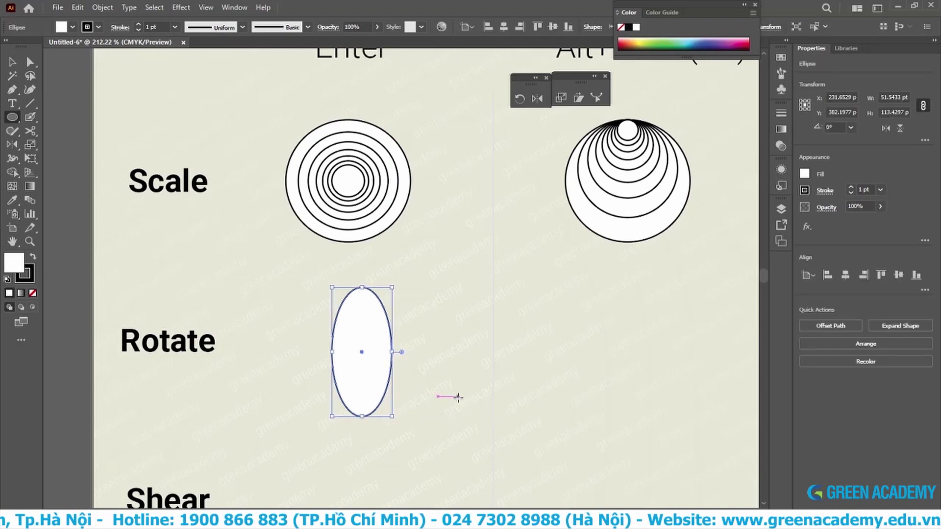
pyautogui.press('/')
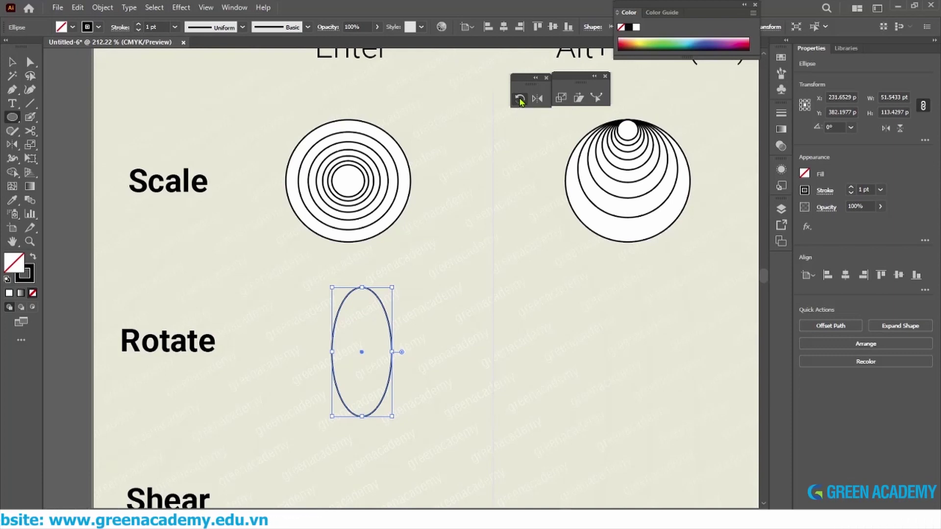
# Step: Rotate copies of the ellipse 30° about its centre, repeating to form a rosette
pyautogui.click(520, 101)
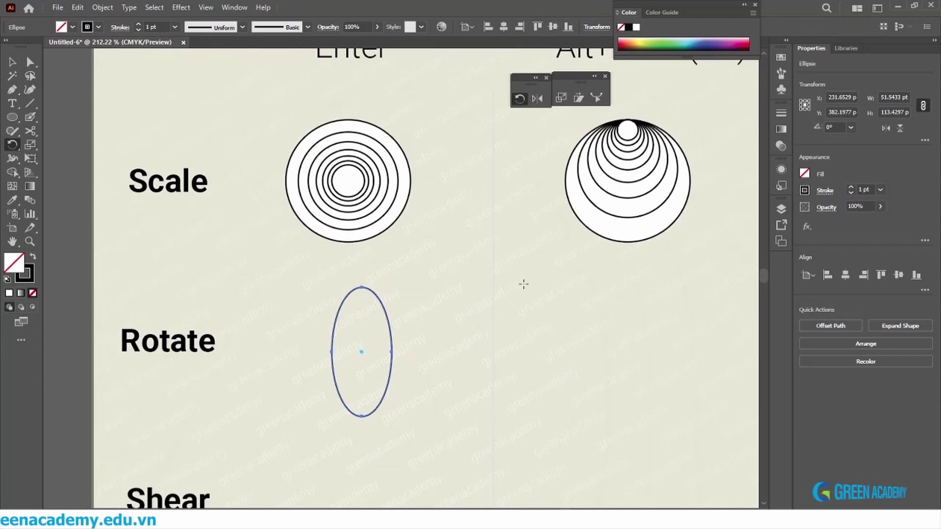
pyautogui.moveTo(458, 240); pyautogui.dragTo(461, 283)
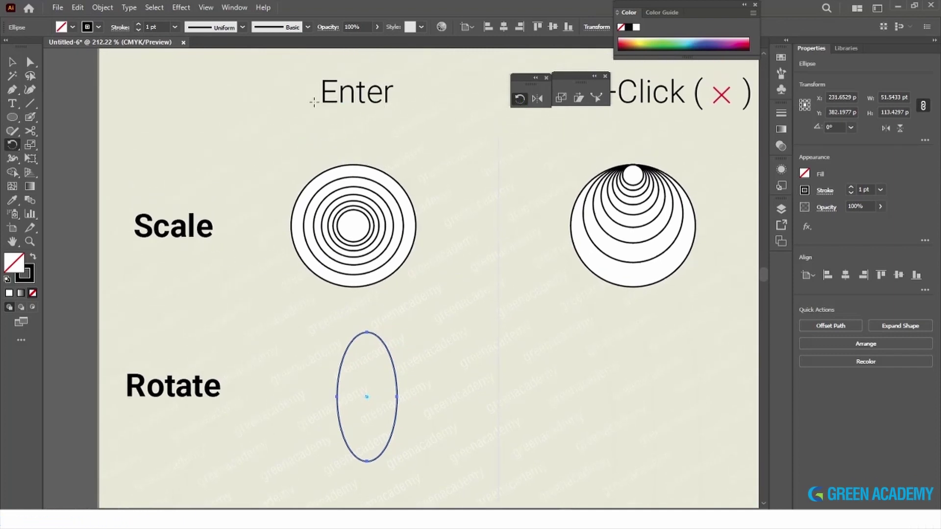
pyautogui.press('Return')
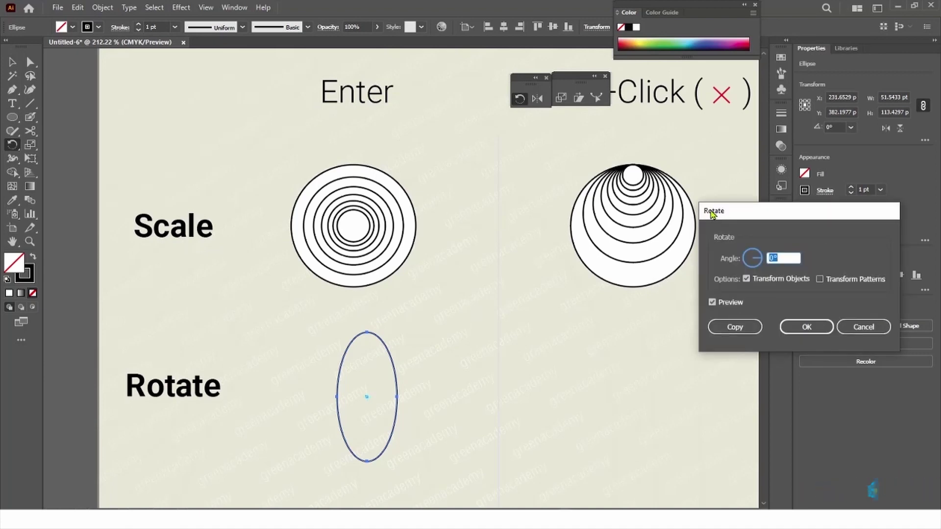
pyautogui.moveTo(711, 211); pyautogui.dragTo(485, 263)
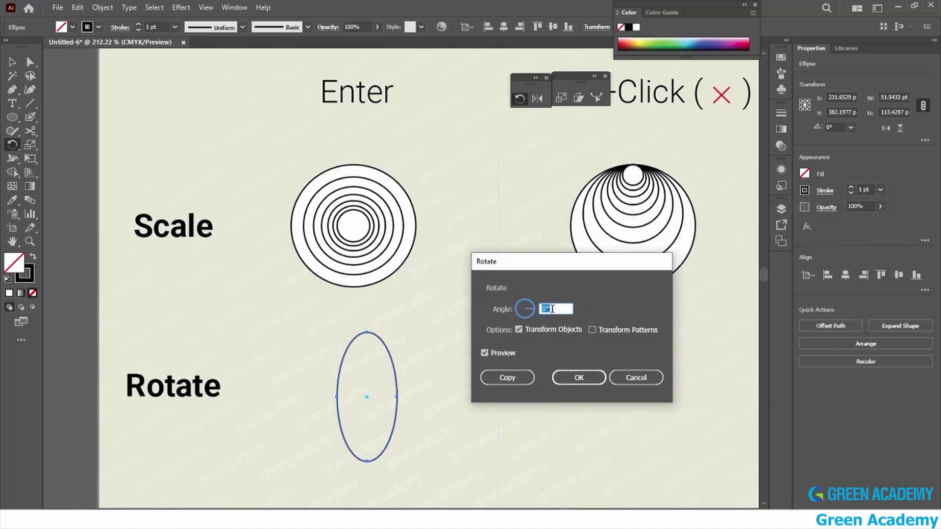
pyautogui.write('3')
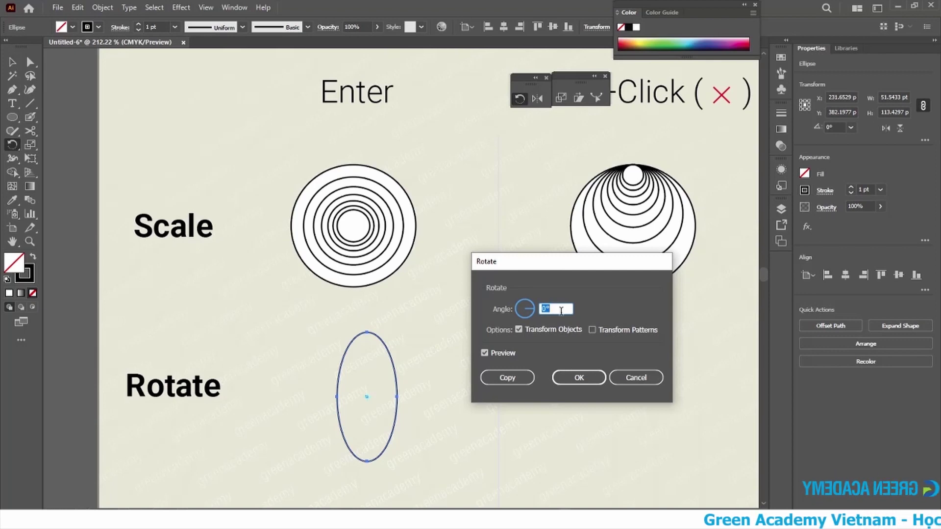
pyautogui.write('0')
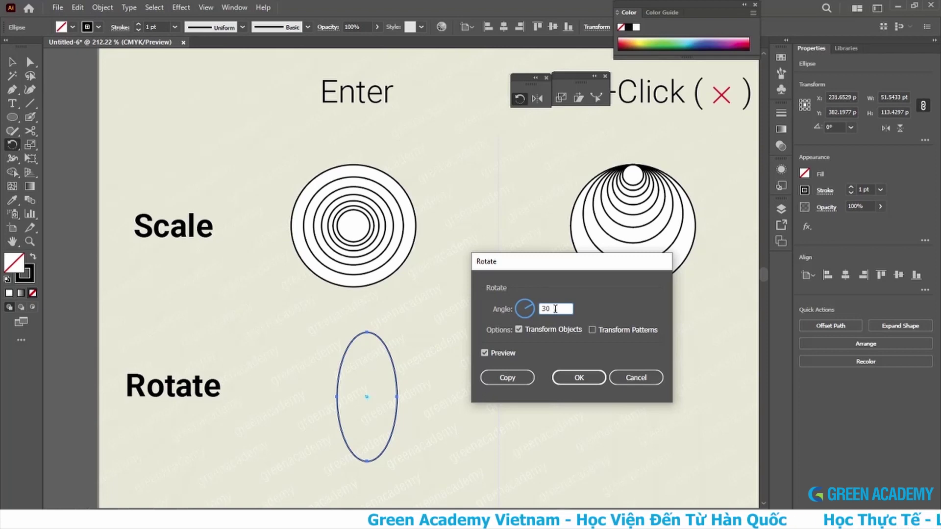
pyautogui.click(499, 353)
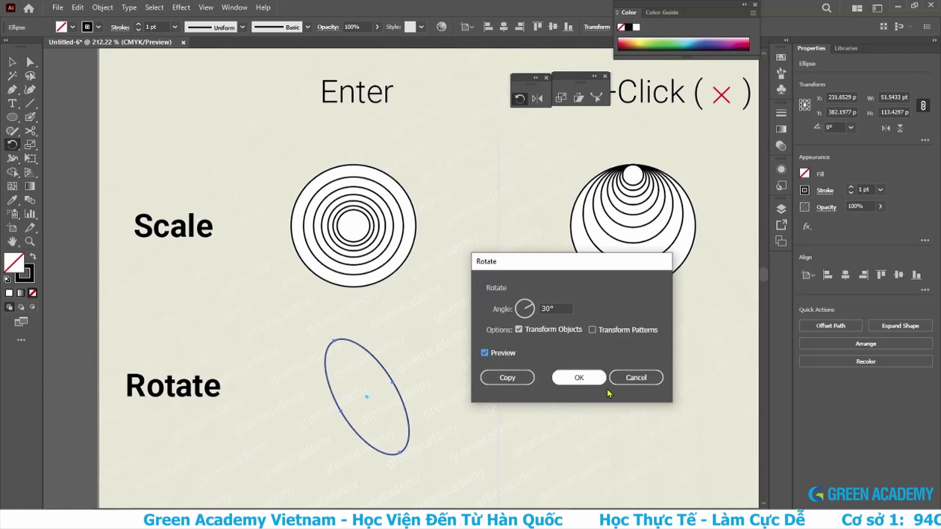
pyautogui.click(507, 378)
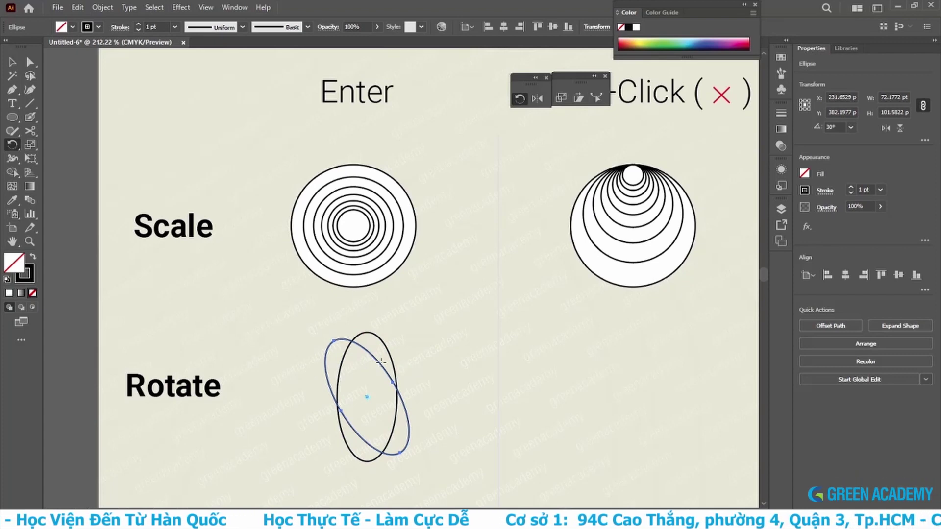
pyautogui.hotkey('ctrl', 'd')
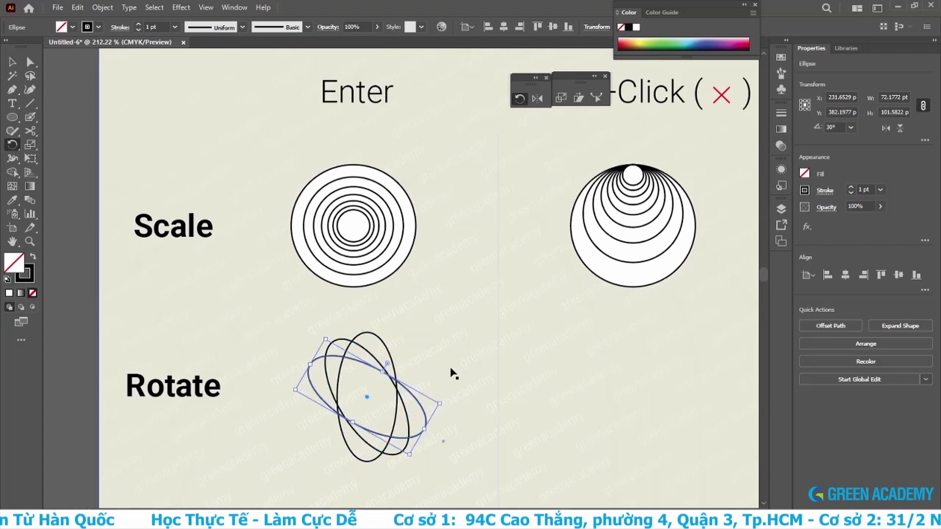
pyautogui.hotkey('ctrl', 'd')
pyautogui.hotkey('ctrl', 'd')
pyautogui.hotkey('ctrl', 'd')
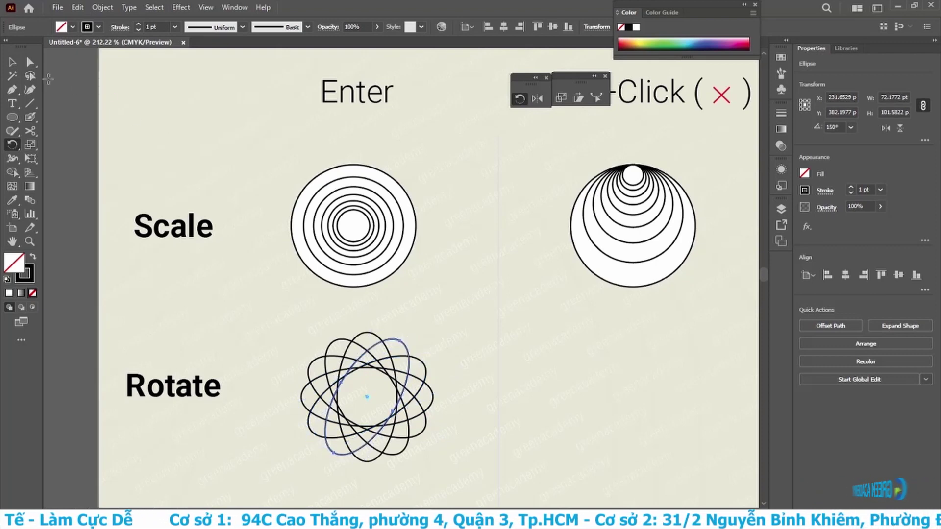
pyautogui.click(13, 62)
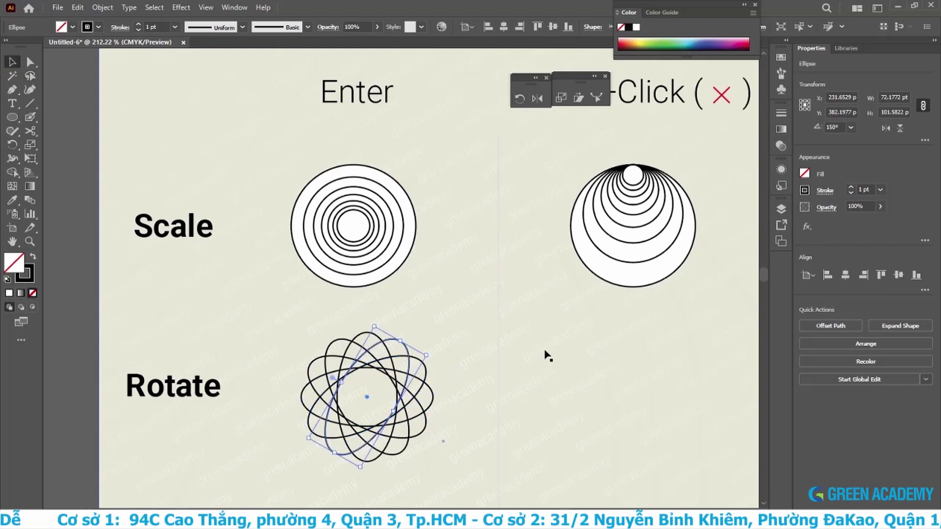
# Step: Move the floating panels aside and draw a small upright ellipse under Alt+Click
pyautogui.moveTo(531, 78); pyautogui.dragTo(473, 50)
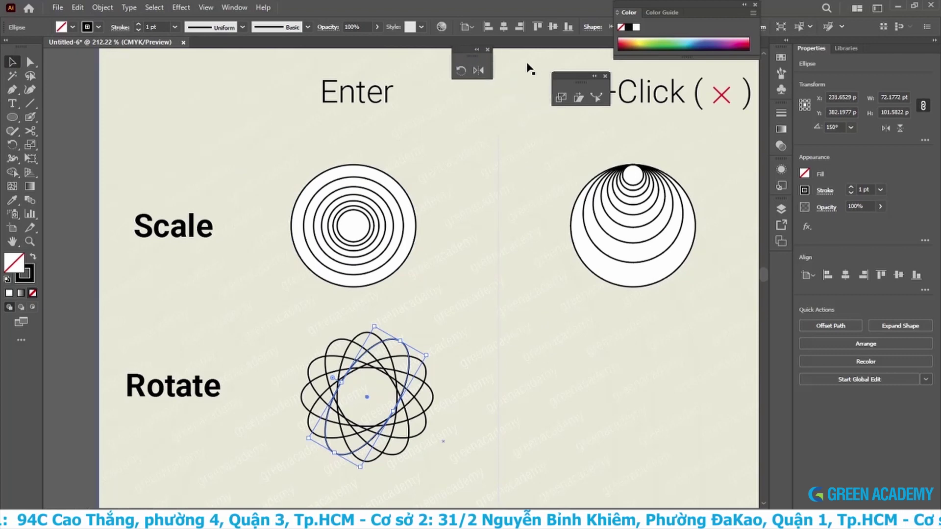
pyautogui.moveTo(569, 80); pyautogui.dragTo(512, 53)
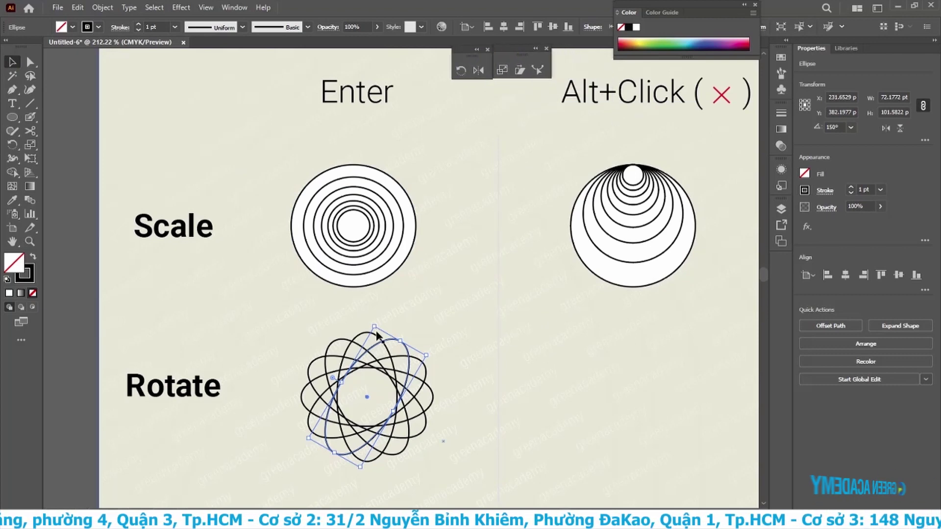
pyautogui.press('l')
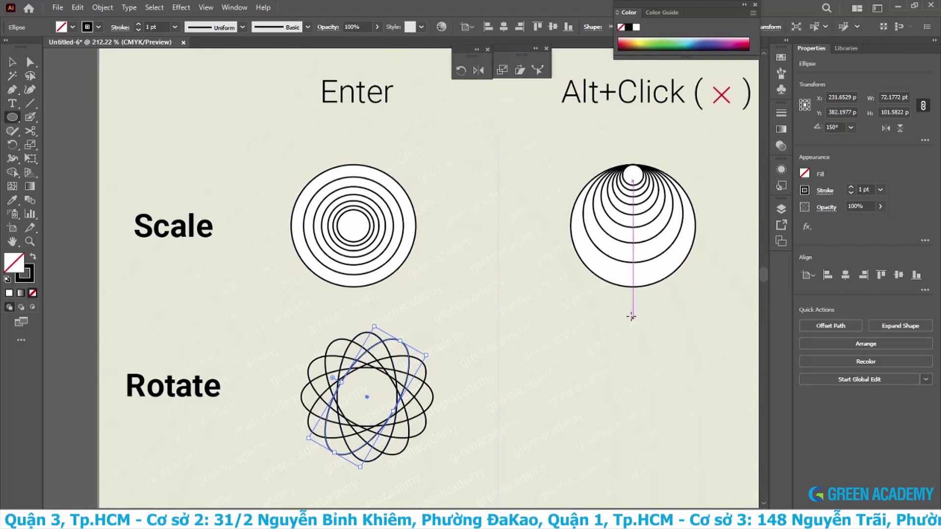
pyautogui.moveTo(620, 325); pyautogui.dragTo(662, 395)
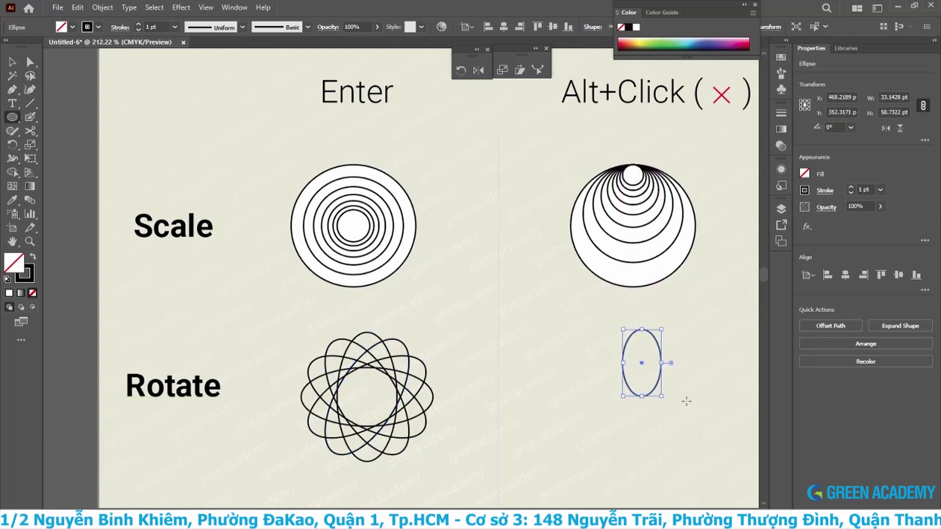
# Step: Rotate 30° copies around the ellipse's bottom point, repeating into a twelve-petal flower
pyautogui.press('r')
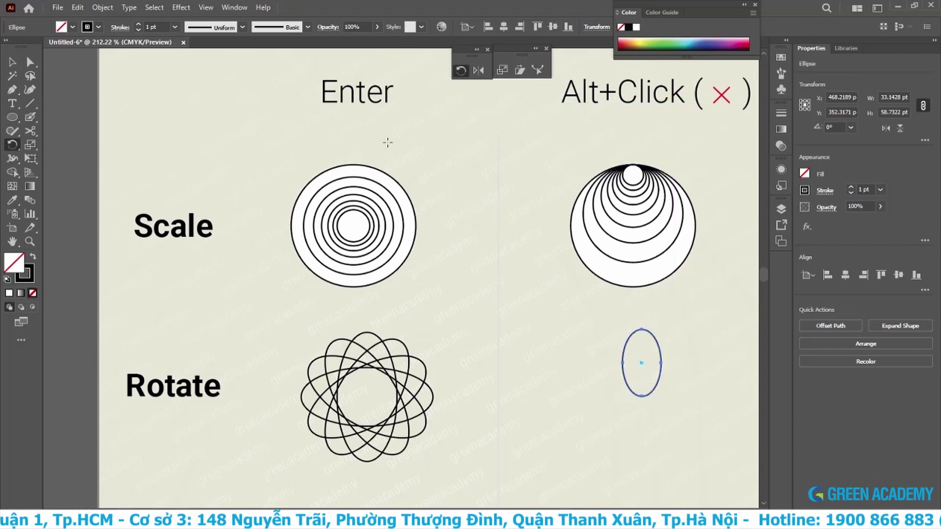
pyautogui.keyDown('alt'); pyautogui.click(642, 397); pyautogui.keyUp('alt')
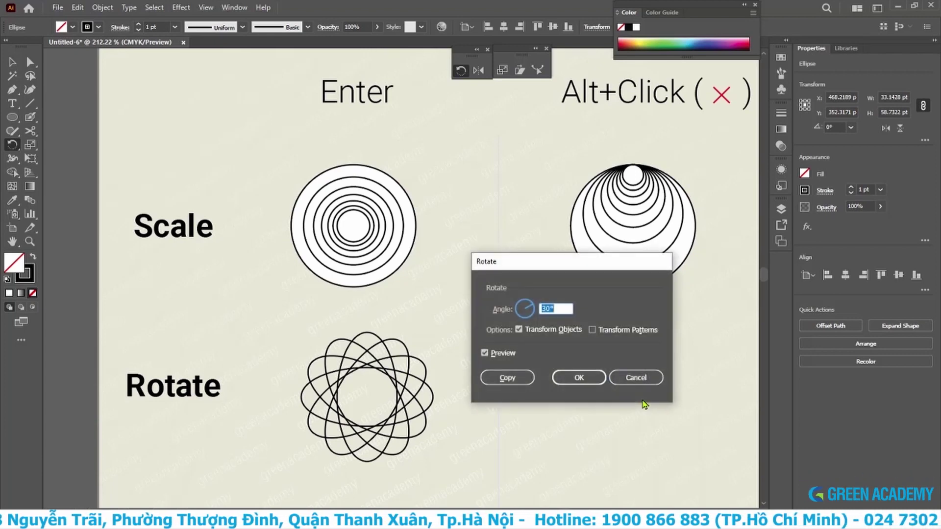
pyautogui.moveTo(582, 271); pyautogui.dragTo(457, 198)
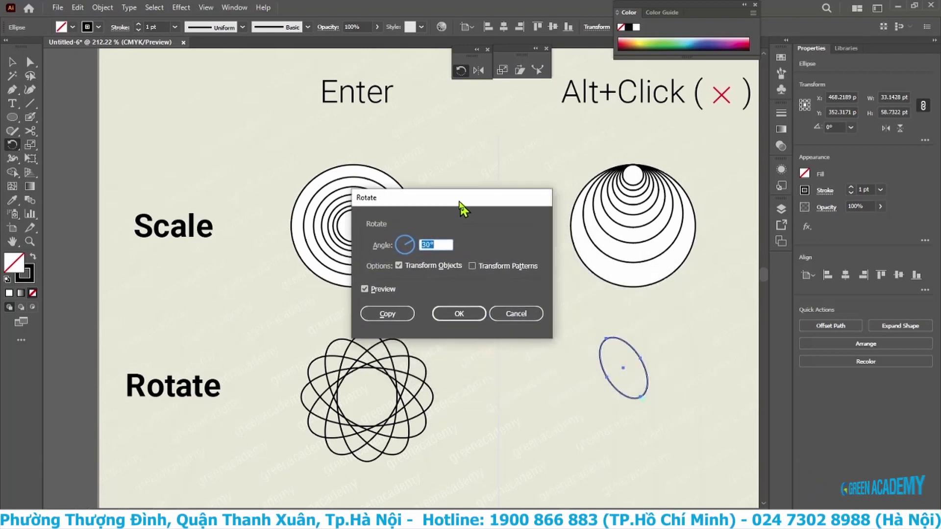
pyautogui.click(381, 307)
pyautogui.press('ctrl')
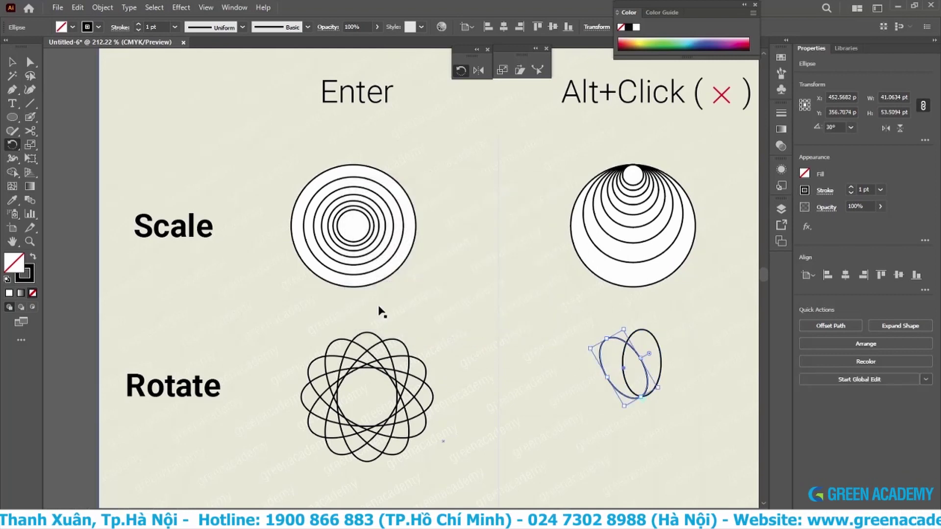
pyautogui.hotkey('ctrl', 'd')
pyautogui.hotkey('ctrl', 'd')
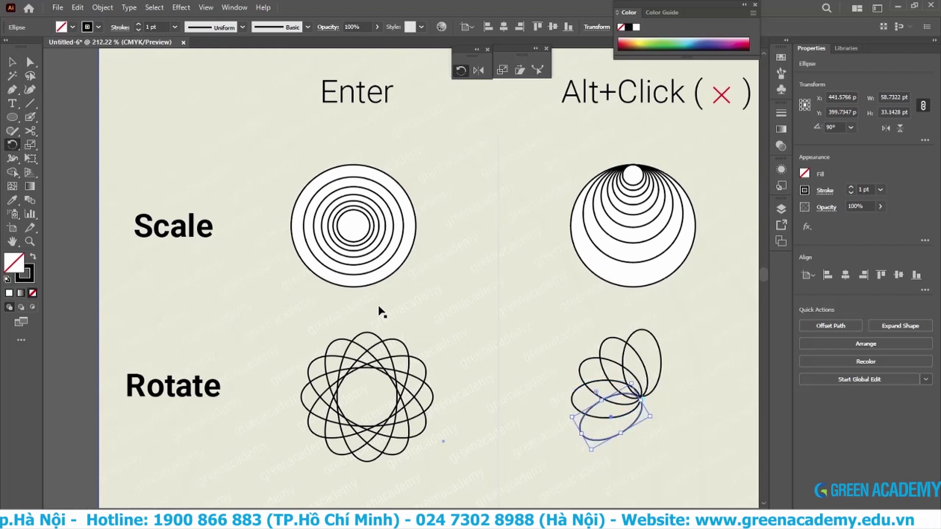
pyautogui.hotkey('ctrl', 'd')
pyautogui.hotkey('ctrl', 'd')
pyautogui.hotkey('ctrl', 'd')
pyautogui.hotkey('ctrl', 'd')
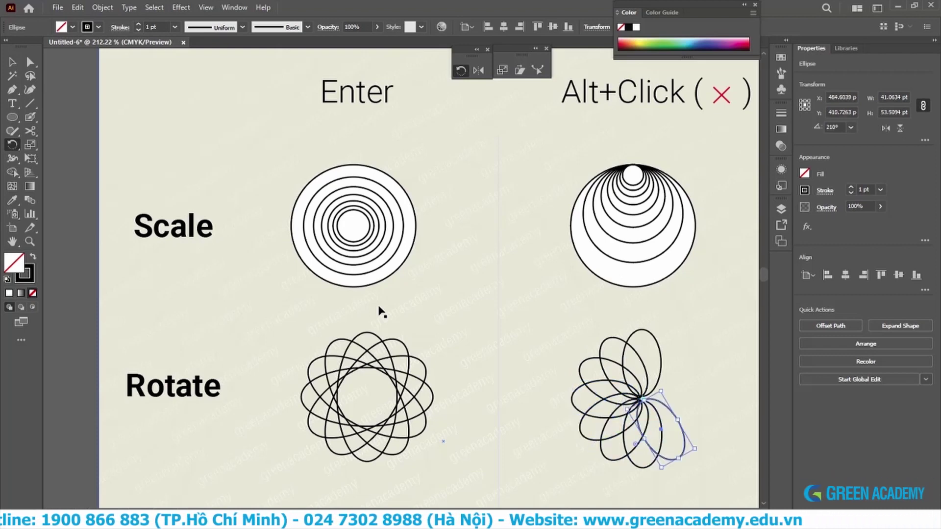
pyautogui.hotkey('ctrl', 'd')
pyautogui.hotkey('ctrl', 'd')
pyautogui.hotkey('ctrl', 'd')
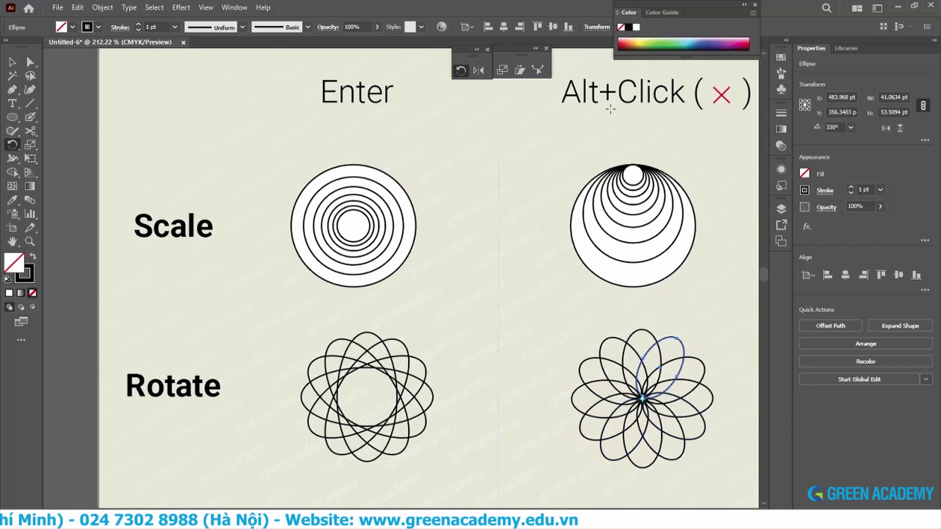
pyautogui.press('v')
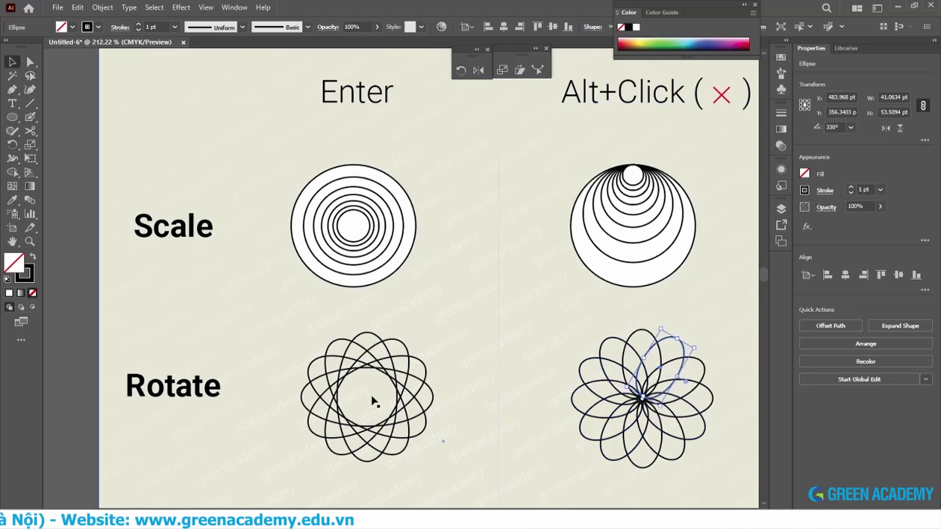
# Step: Draw a wide rectangle beside the Shear label with a black outline and no fill
pyautogui.click(499, 405)
pyautogui.scroll(-2, 529, 365)
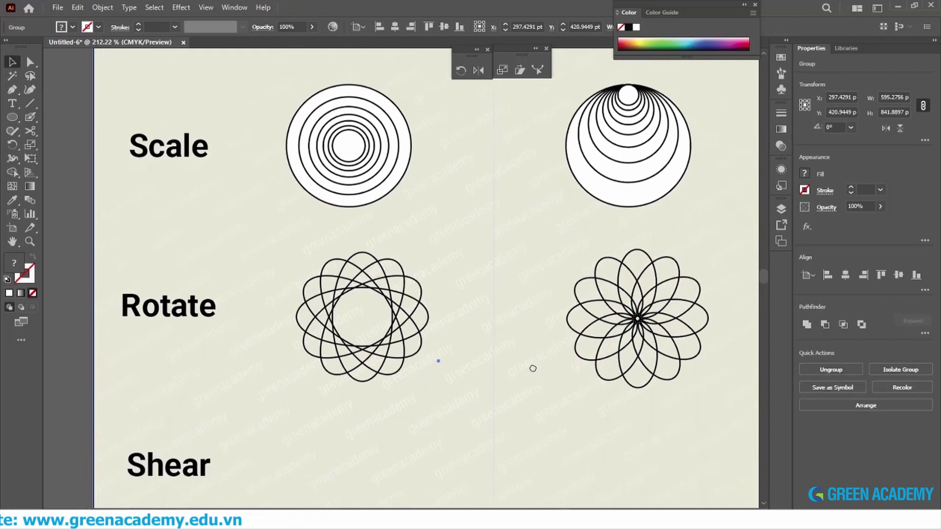
pyautogui.scroll(-3, 535, 261)
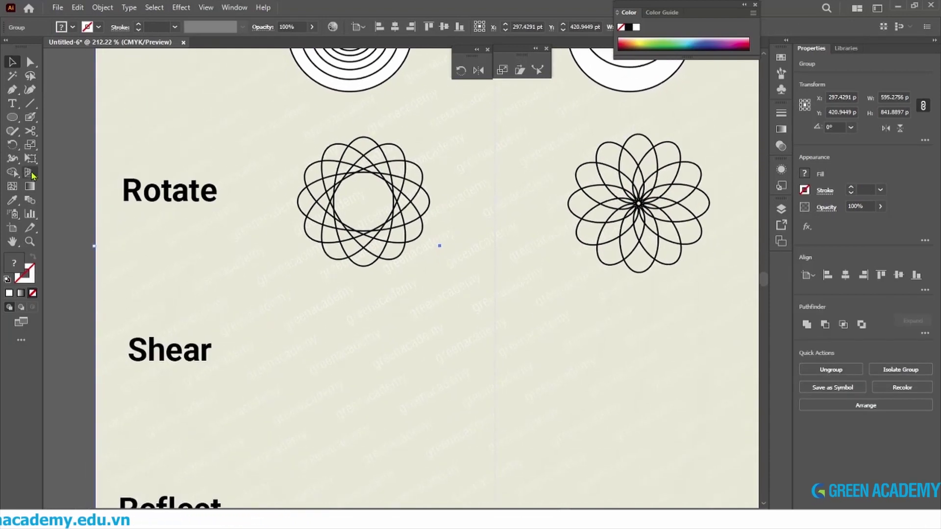
pyautogui.click(12, 117)
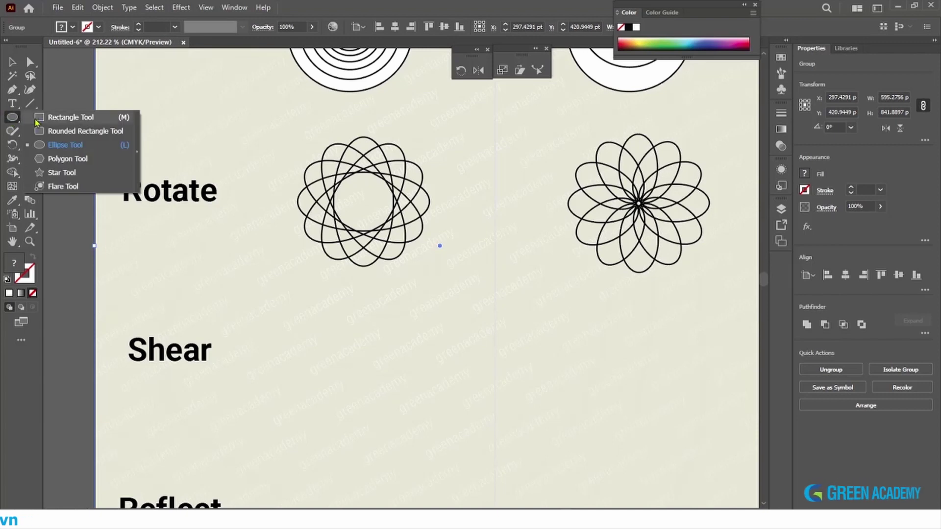
pyautogui.moveTo(12, 120); pyautogui.dragTo(74, 117)
pyautogui.moveTo(303, 329); pyautogui.dragTo(425, 383)
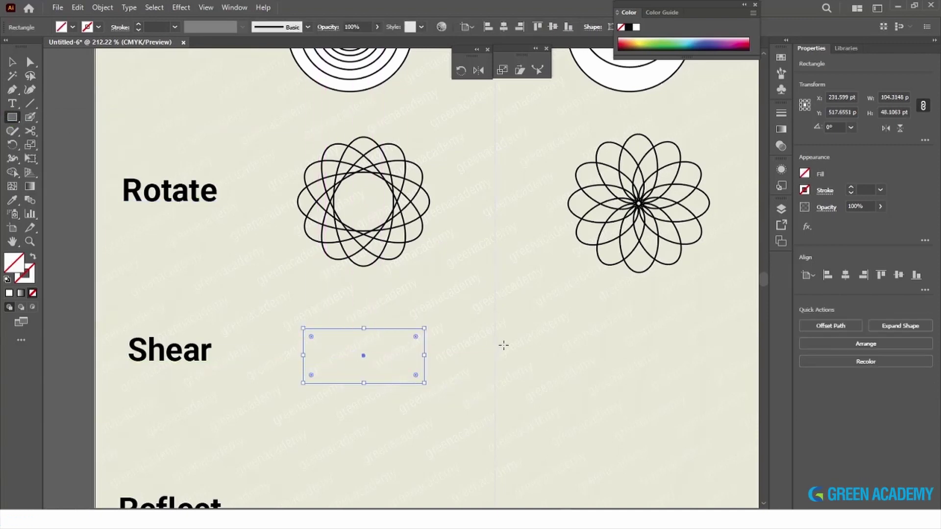
pyautogui.press('d')
pyautogui.press('v')
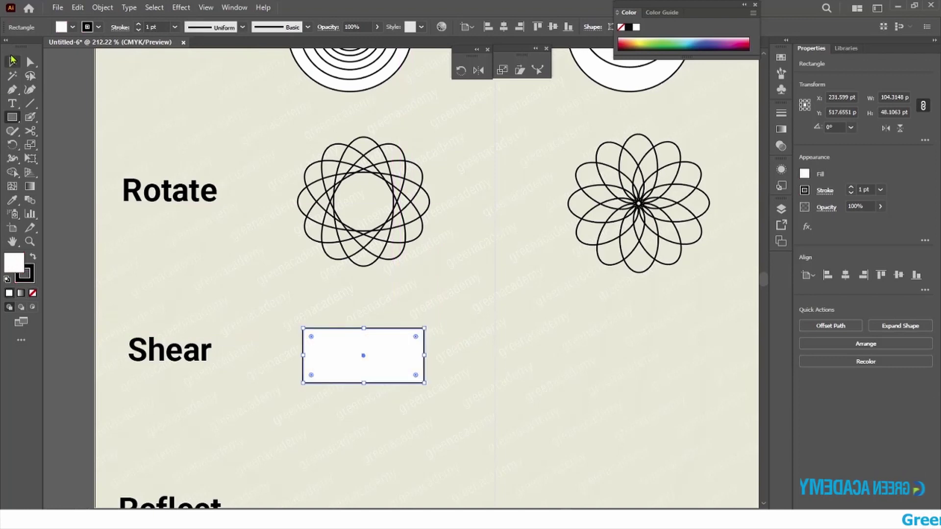
pyautogui.click(36, 292)
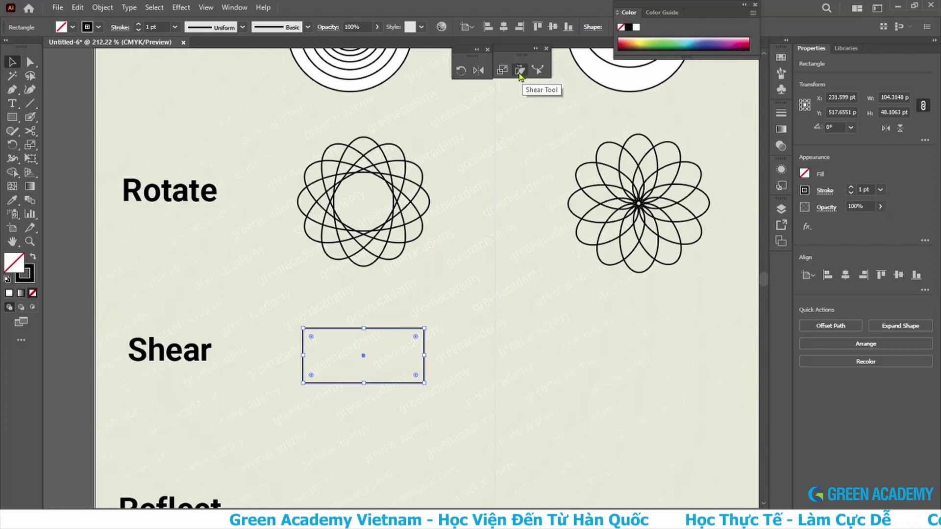
# Step: Make a 30° horizontal sheared copy of the rectangle, and place a plain copy to its right
pyautogui.click(521, 71)
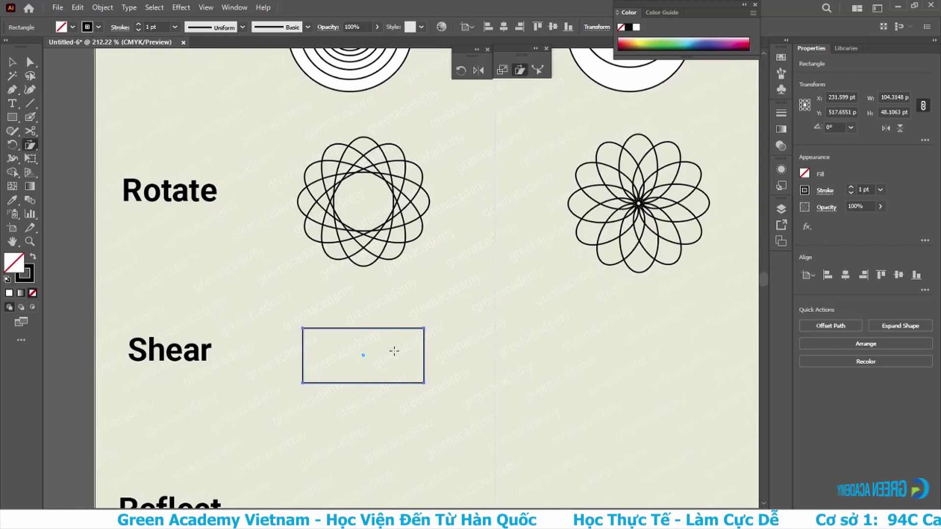
pyautogui.press('Return')
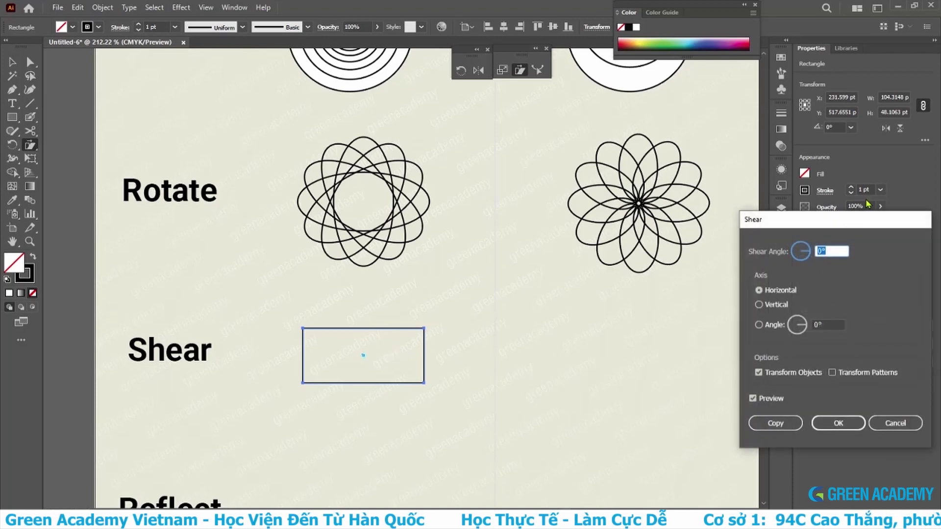
pyautogui.moveTo(832, 220); pyautogui.dragTo(620, 201)
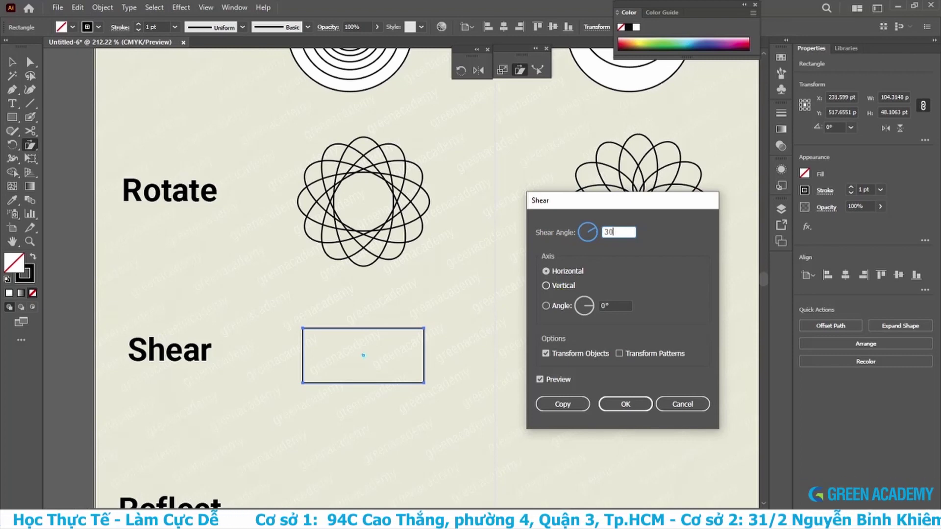
pyautogui.click(546, 382)
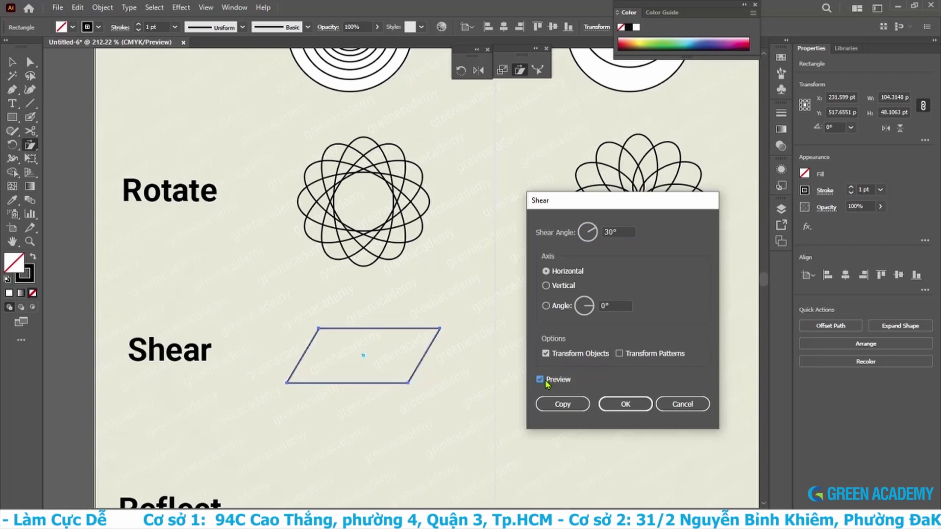
pyautogui.click(546, 382)
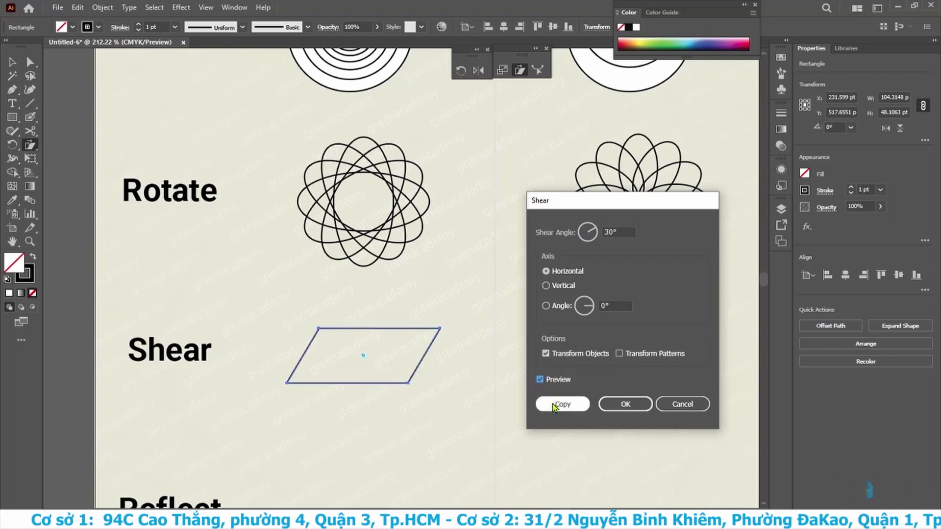
pyautogui.click(549, 384)
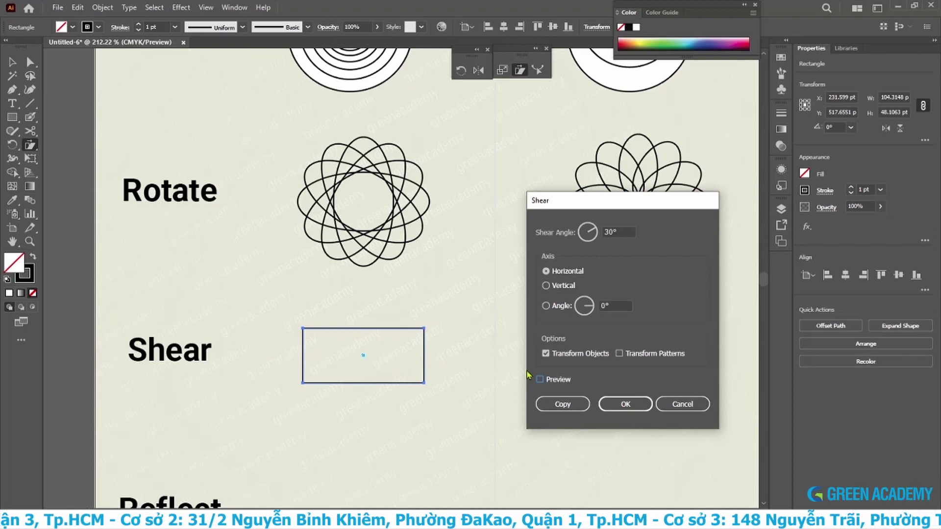
pyautogui.click(566, 404)
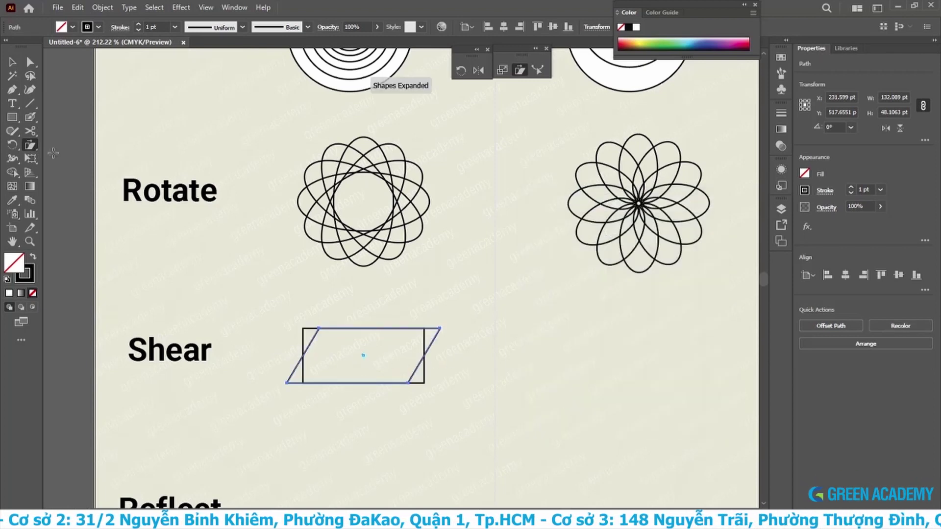
pyautogui.click(12, 61)
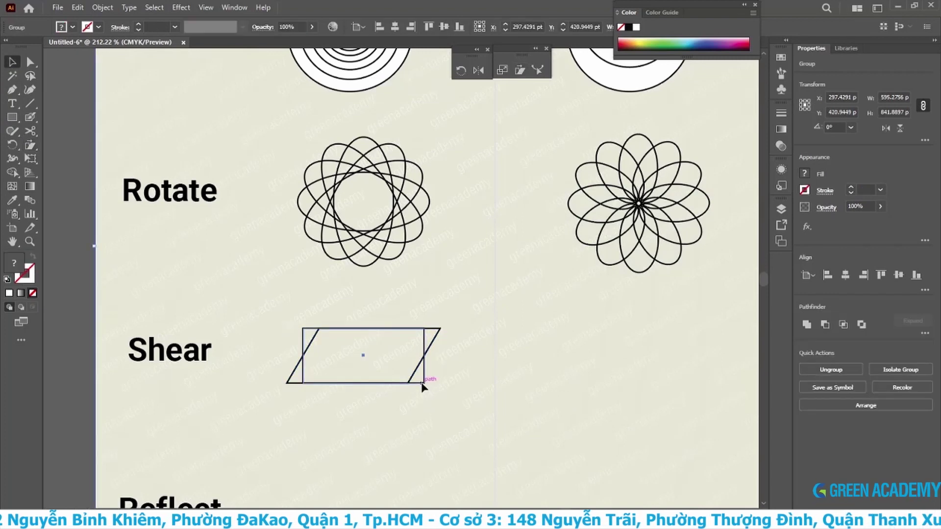
pyautogui.moveTo(426, 383); pyautogui.dragTo(693, 387)
# Step: Make a 30° sheared copy of the right rectangle, pivoting on its bottom edge
pyautogui.scroll(-2, 655, 382)
pyautogui.hscroll(2, 656, 382)
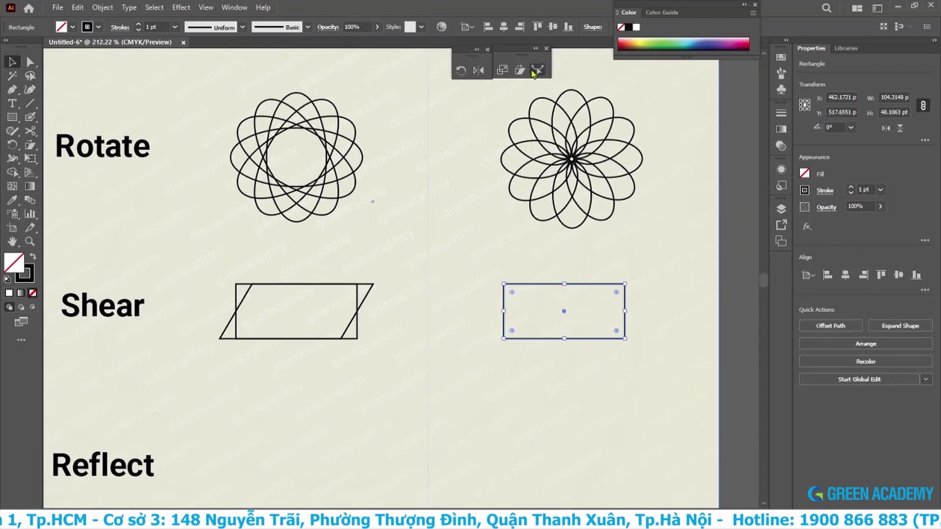
pyautogui.click(520, 70)
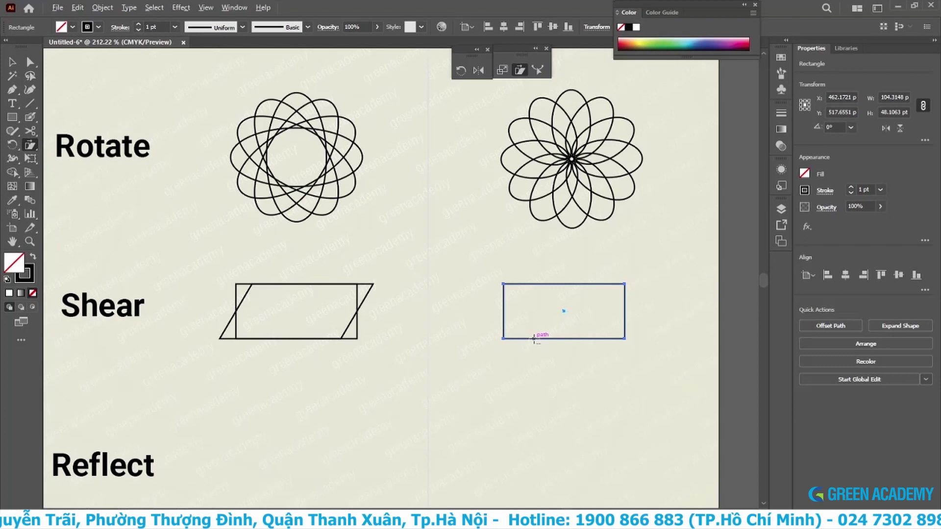
pyautogui.keyDown('alt'); pyautogui.click(534, 338); pyautogui.keyUp('alt')
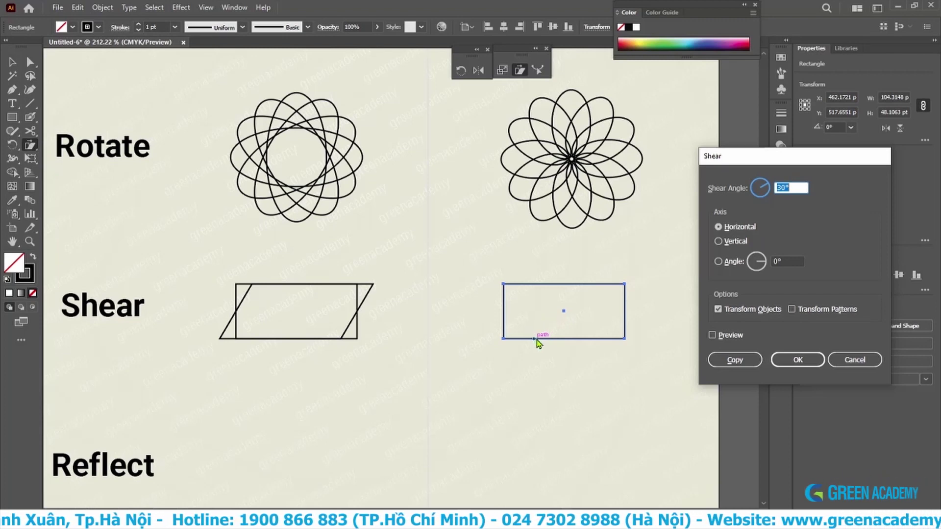
pyautogui.click(712, 336)
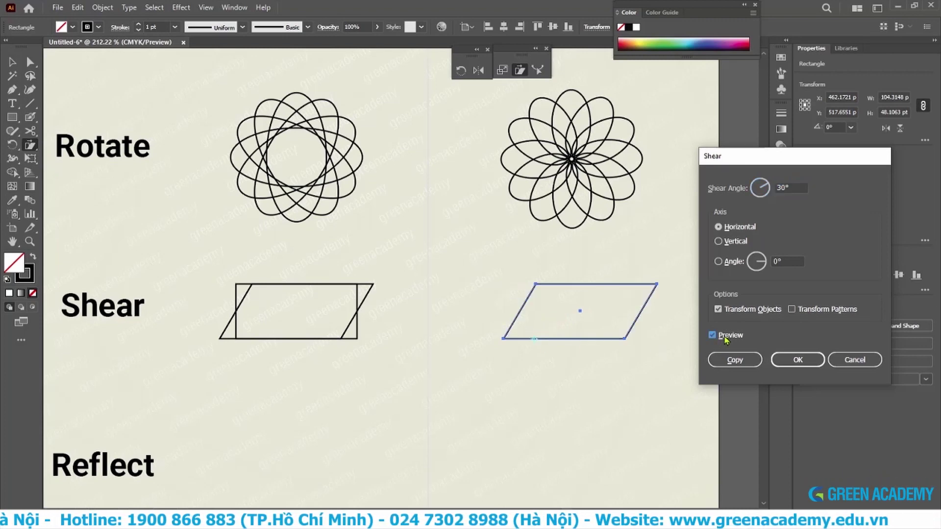
pyautogui.click(729, 359)
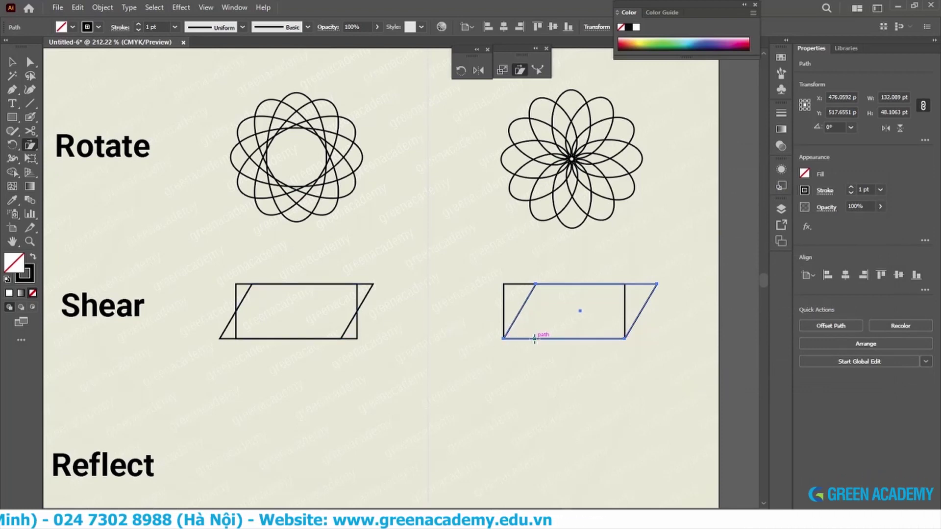
# Step: Draw a triangle with the Polygon tool beside the Reflect label
pyautogui.scroll(-2, 533, 338)
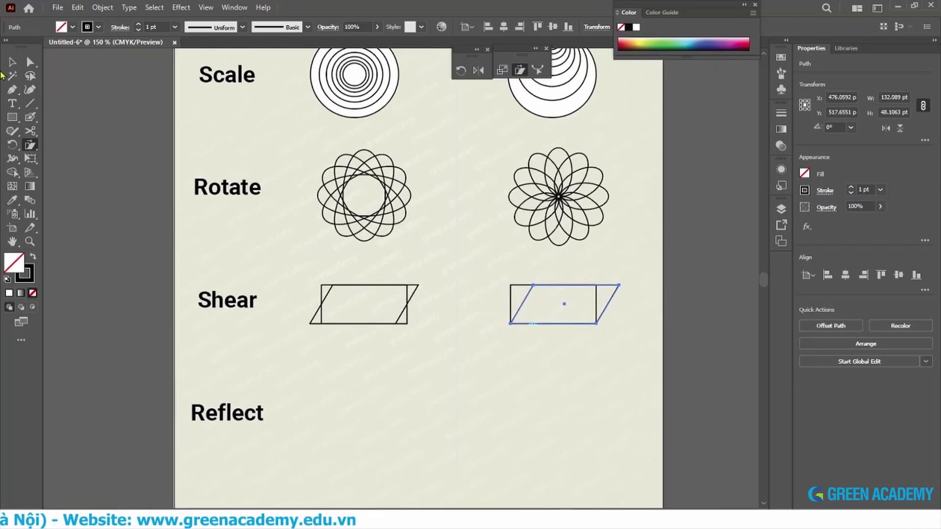
pyautogui.click(13, 61)
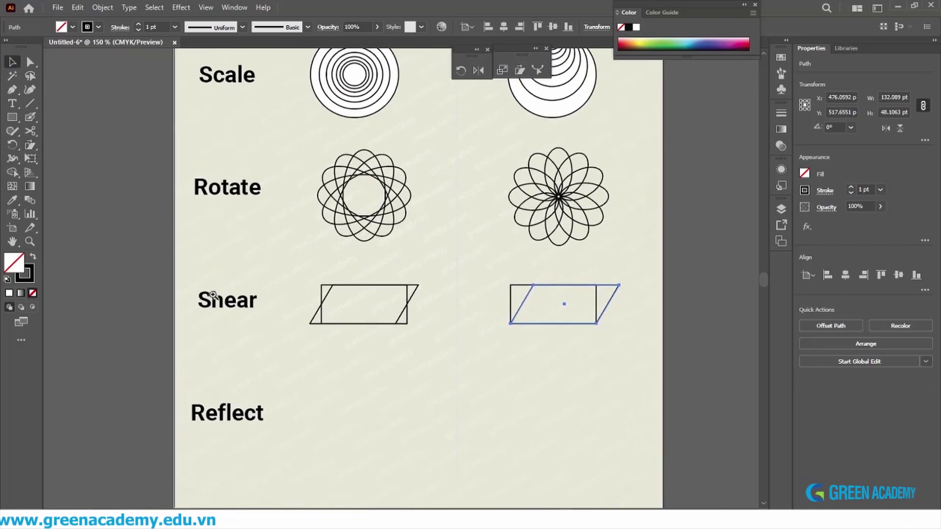
pyautogui.scroll(5, 299, 451)
pyautogui.moveTo(13, 121); pyautogui.dragTo(73, 101)
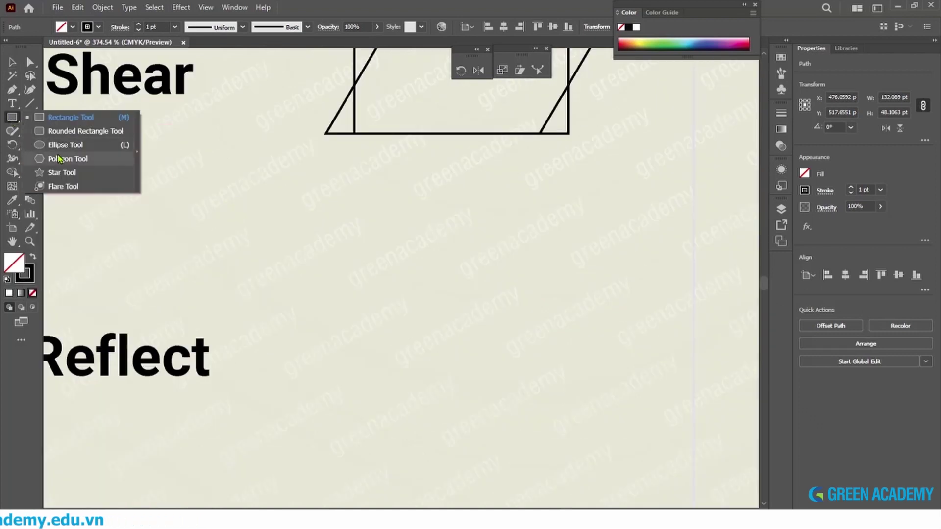
pyautogui.moveTo(443, 268)
pyautogui.mouseDown()
pyautogui.moveTo(506, 302)
pyautogui.moveTo(513, 395)
pyautogui.mouseUp()
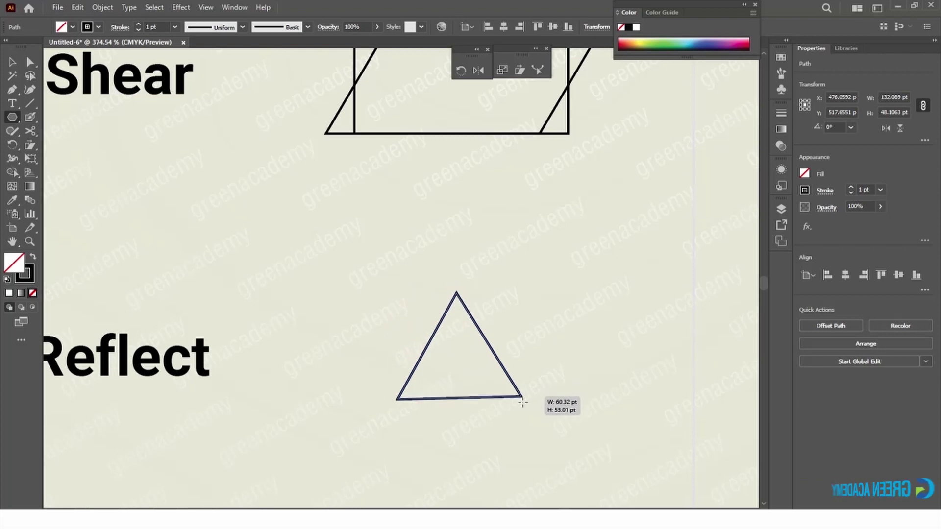
pyautogui.moveTo(513, 395)
pyautogui.mouseDown()
pyautogui.moveTo(531, 480)
pyautogui.moveTo(521, 494)
pyautogui.moveTo(525, 473)
pyautogui.mouseUp()
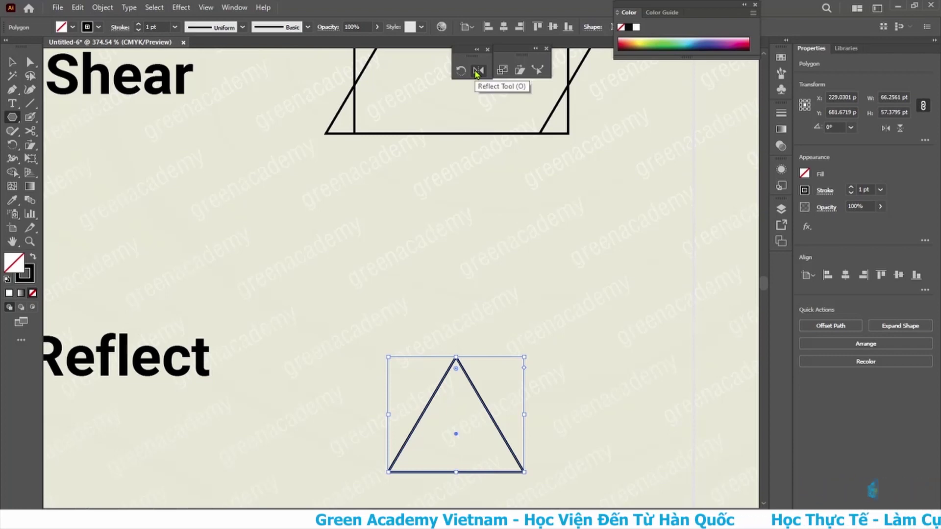
# Step: Make a copy of the triangle reflected across the horizontal axis
pyautogui.click(477, 71)
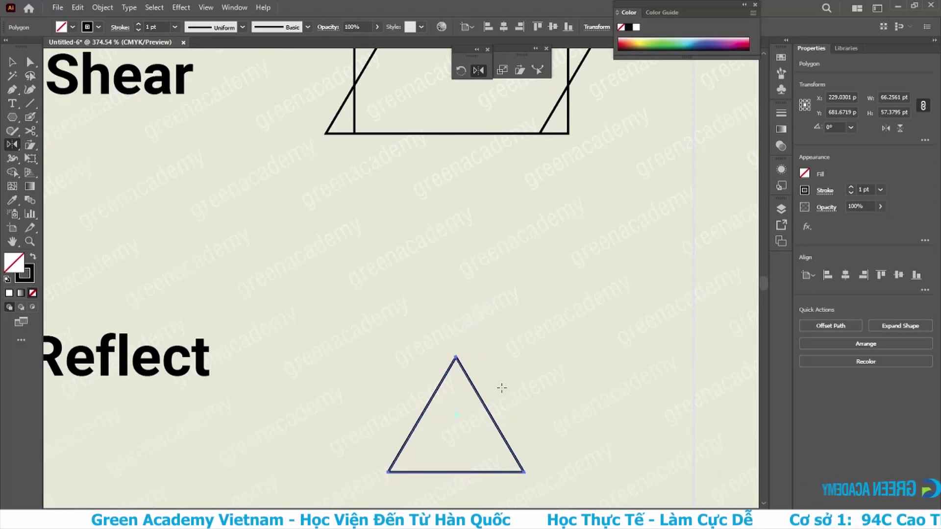
pyautogui.press('Return')
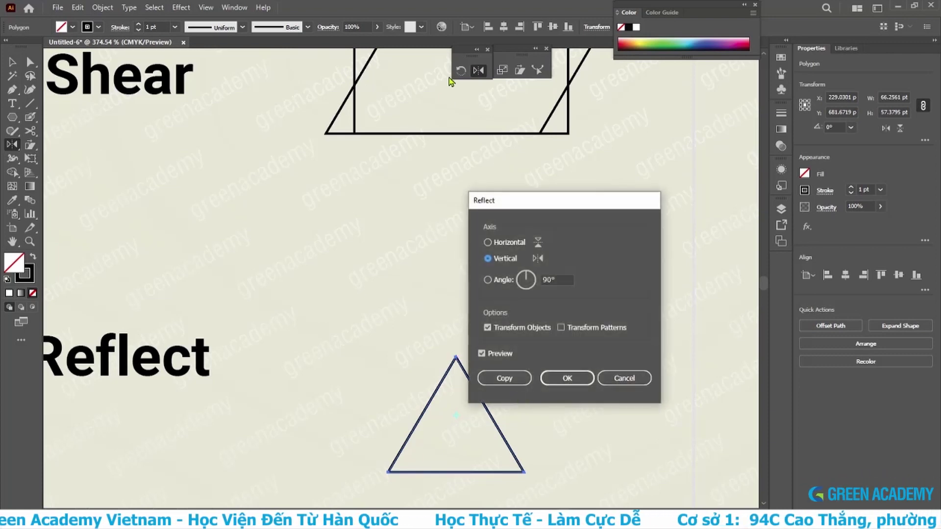
pyautogui.moveTo(556, 207); pyautogui.dragTo(630, 104)
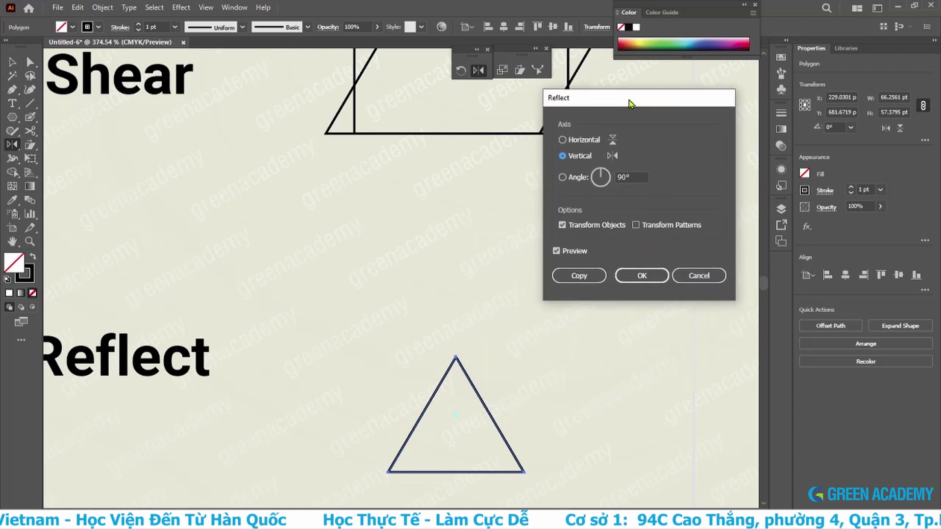
pyautogui.click(573, 142)
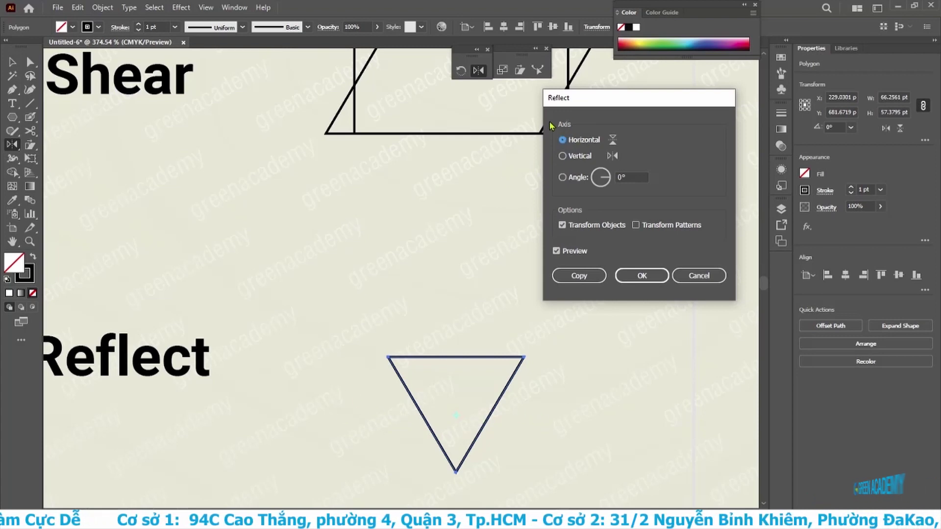
pyautogui.click(572, 252)
pyautogui.click(572, 252)
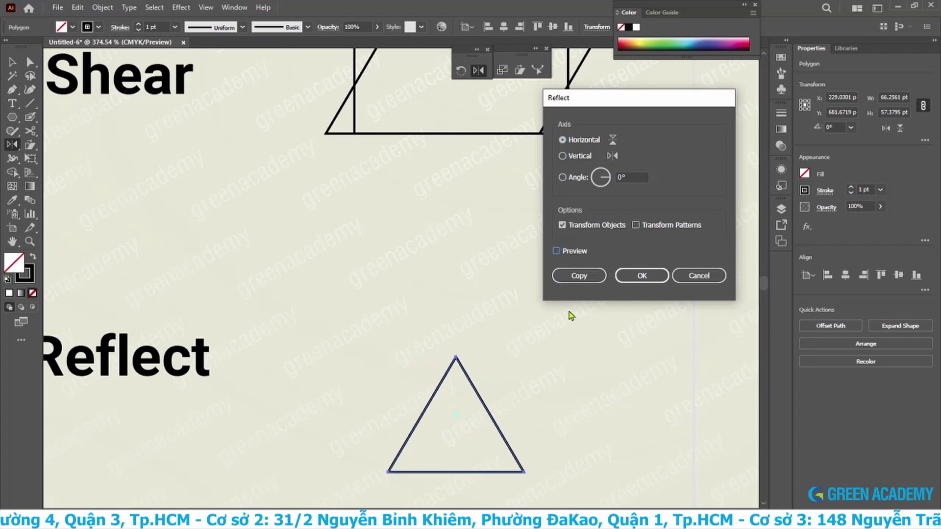
pyautogui.click(575, 275)
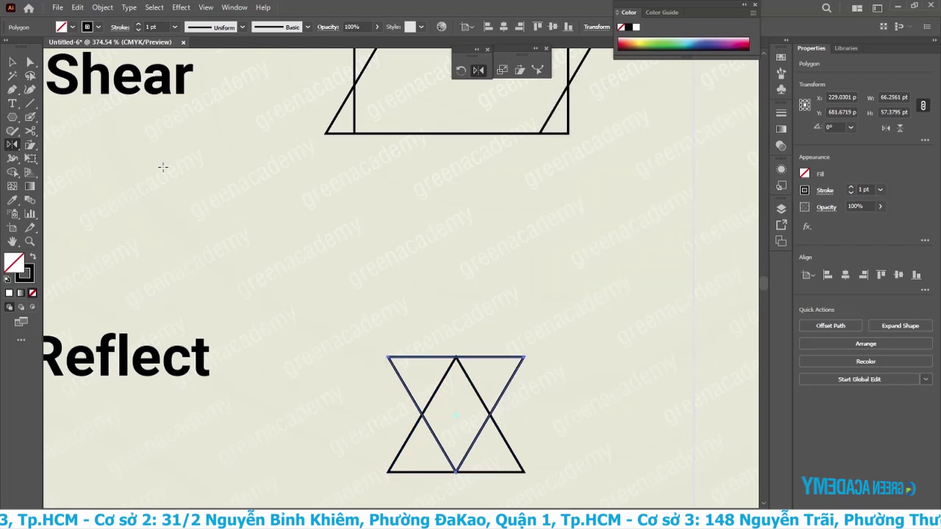
# Step: Enlarge both triangles together and group them
pyautogui.press('v')
pyautogui.moveTo(525, 357); pyautogui.dragTo(588, 333)
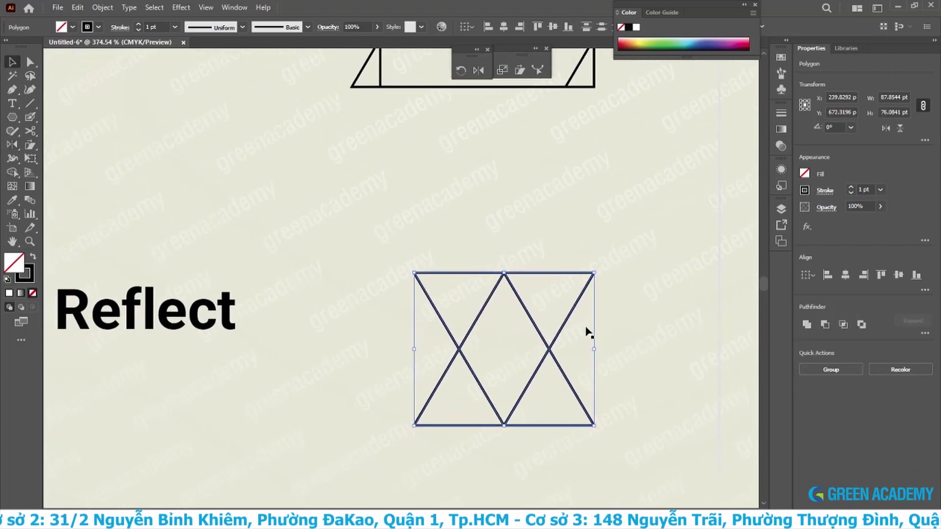
pyautogui.hotkey('ctrl', 'g')
pyautogui.moveTo(568, 387)
pyautogui.mouseDown()
pyautogui.moveTo(380, 387)
pyautogui.moveTo(263, 184)
pyautogui.mouseUp()
pyautogui.scroll(5, 302, 181)
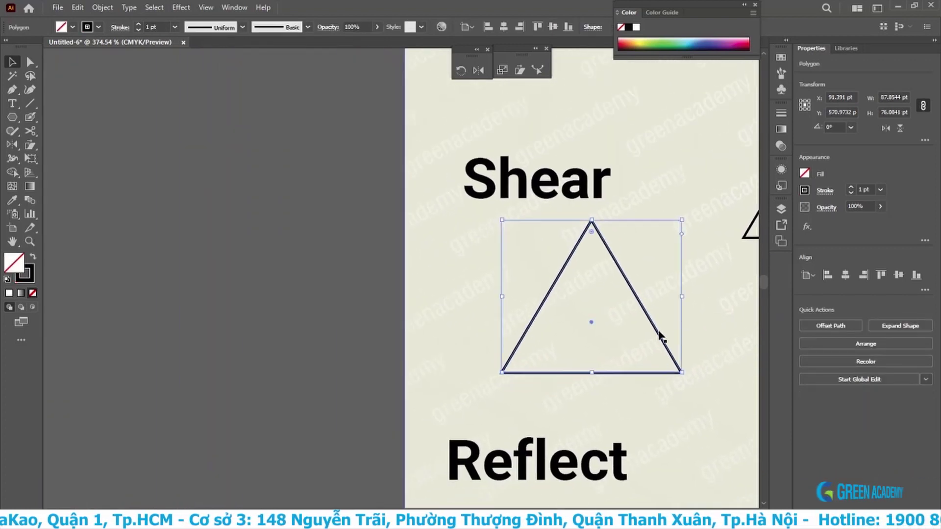
pyautogui.moveTo(659, 336); pyautogui.dragTo(332, 317)
pyautogui.press('o')
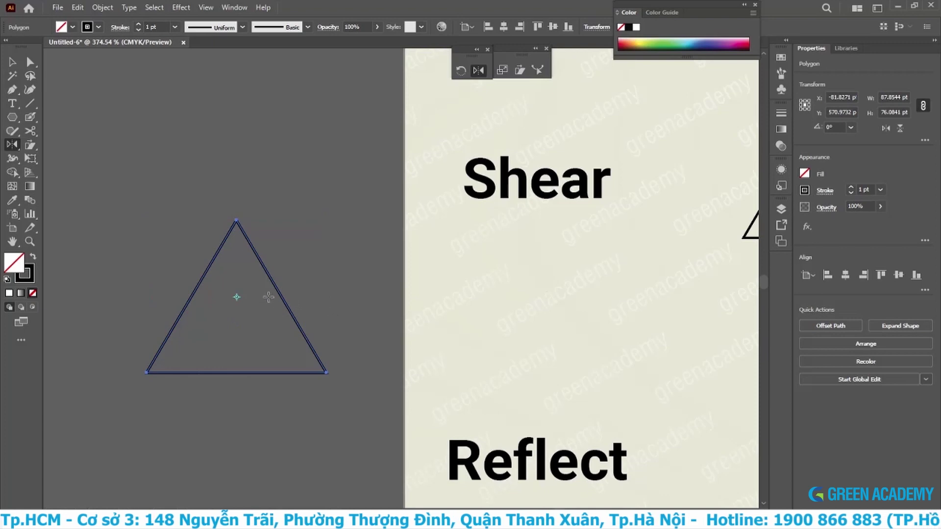
pyautogui.press('Return')
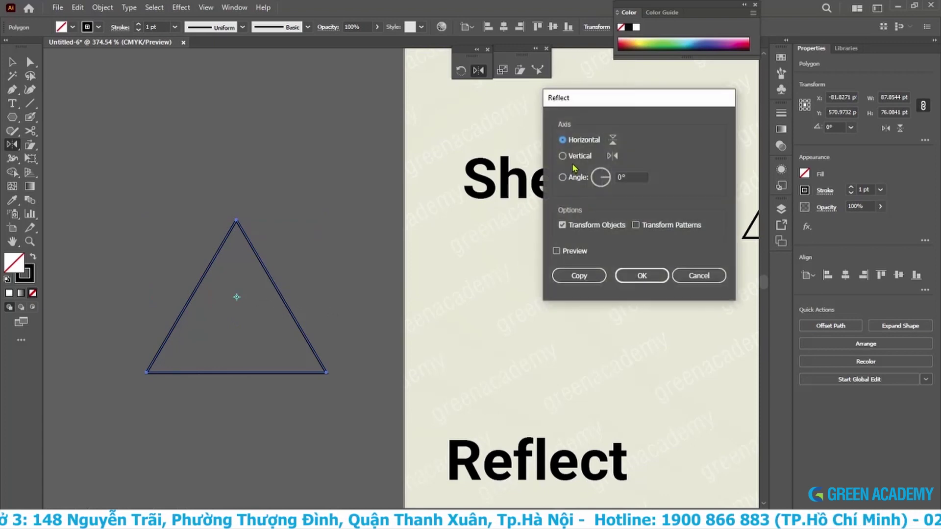
pyautogui.click(574, 158)
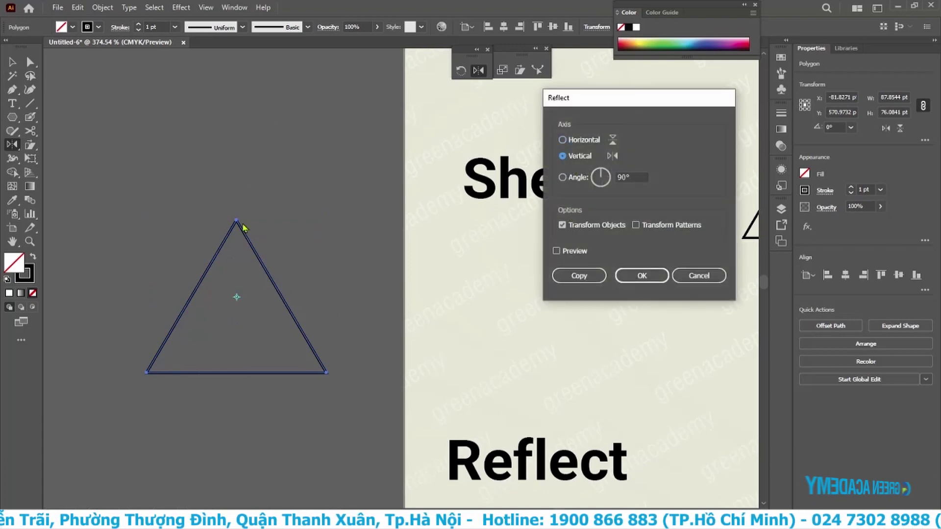
pyautogui.click(558, 251)
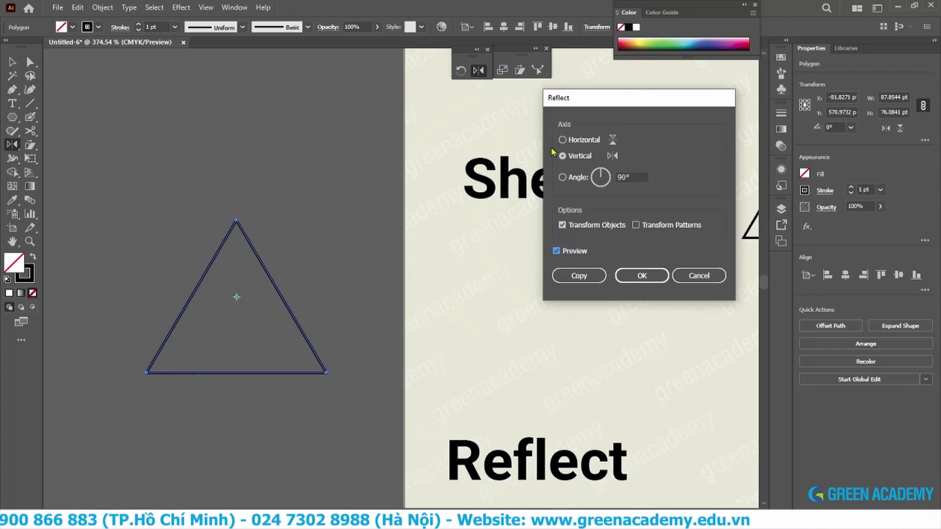
pyautogui.click(580, 139)
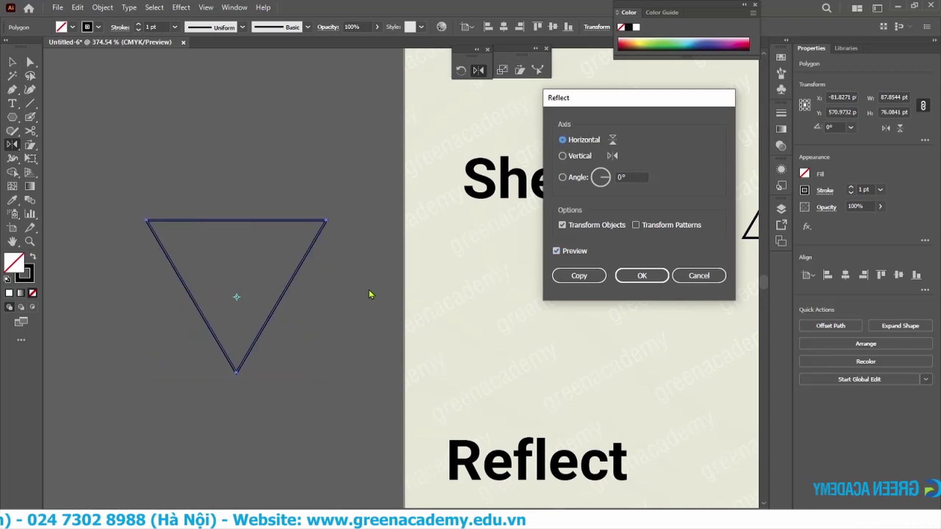
pyautogui.click(563, 156)
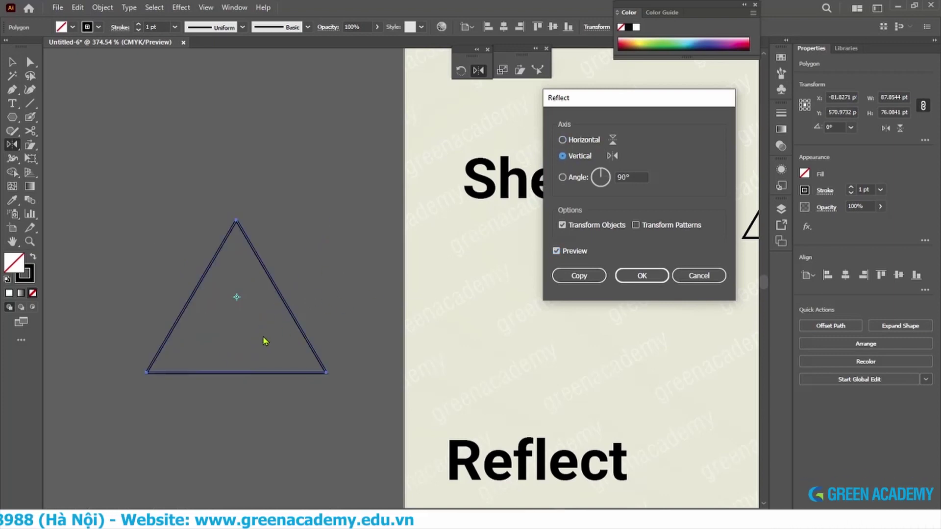
pyautogui.click(556, 251)
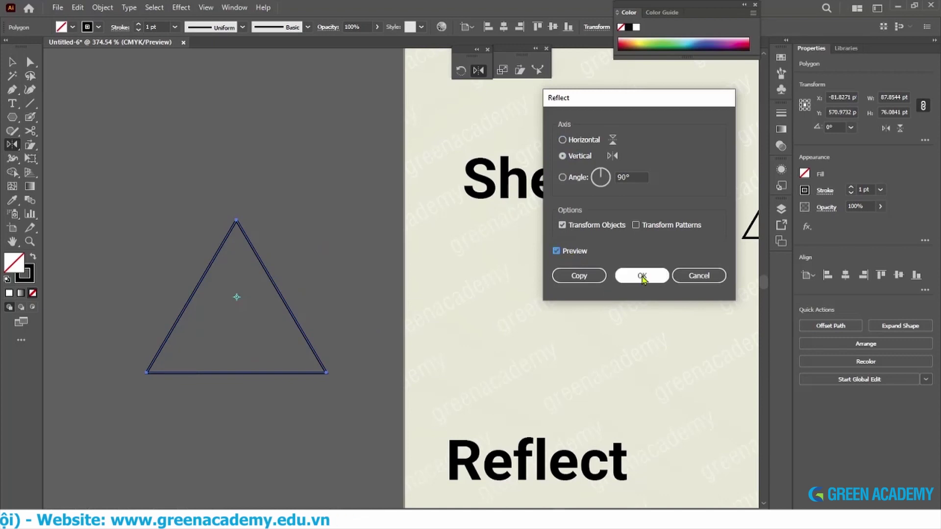
pyautogui.click(698, 275)
pyautogui.moveTo(472, 323); pyautogui.dragTo(329, 288)
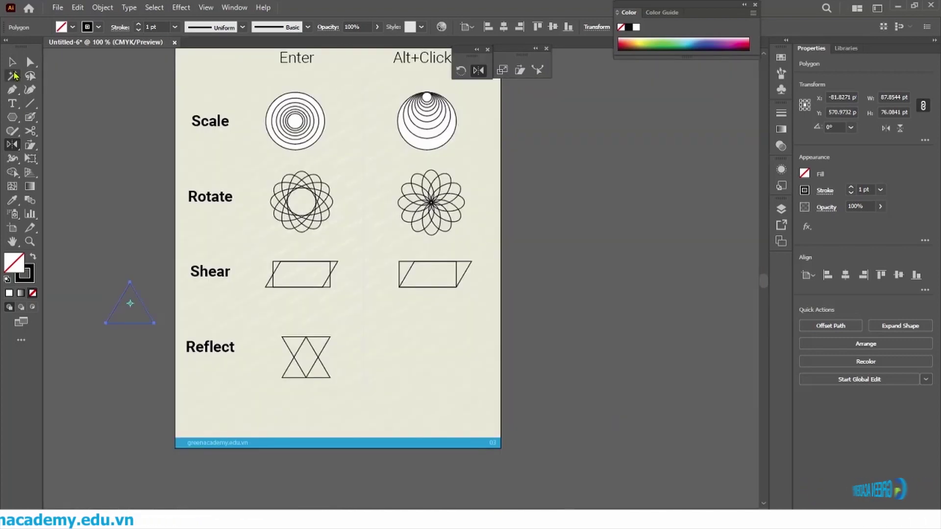
# Step: Place a triangle copy in the Reflect row under the Alt+Click column
pyautogui.click(12, 61)
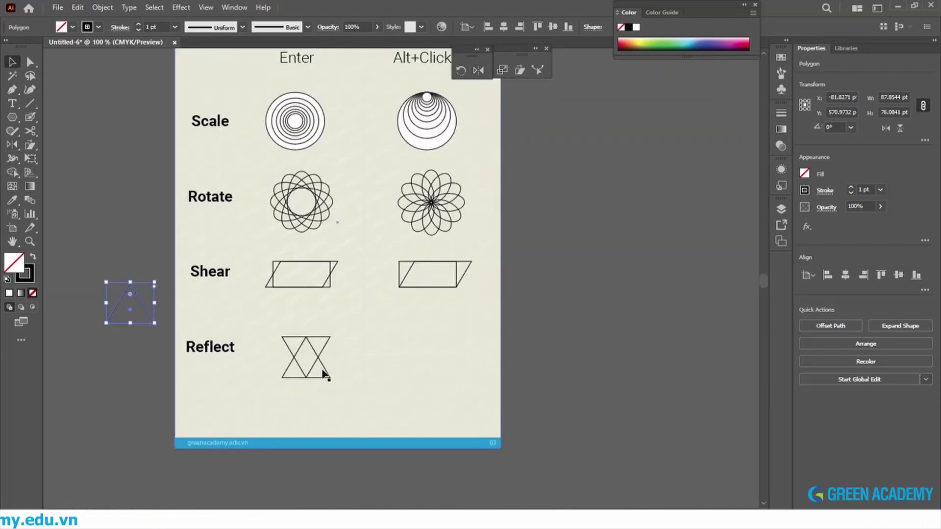
pyautogui.moveTo(323, 375); pyautogui.dragTo(453, 373)
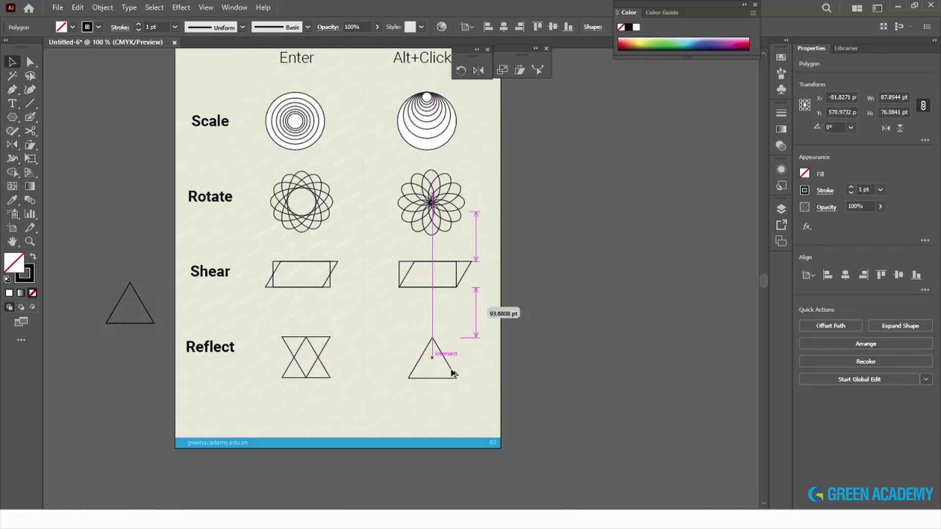
pyautogui.moveTo(453, 373); pyautogui.dragTo(453, 388)
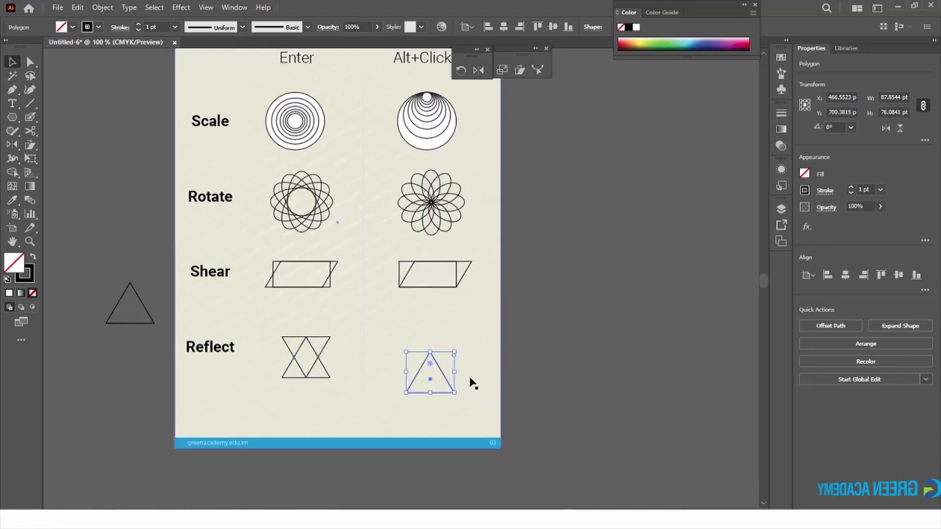
pyautogui.hotkey('ctrl', 'space')
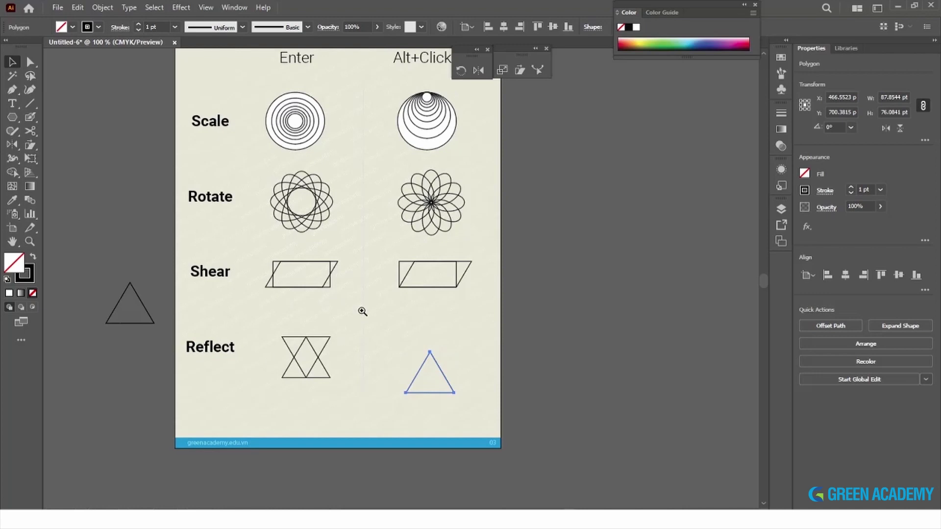
pyautogui.moveTo(460, 54); pyautogui.dragTo(570, 54)
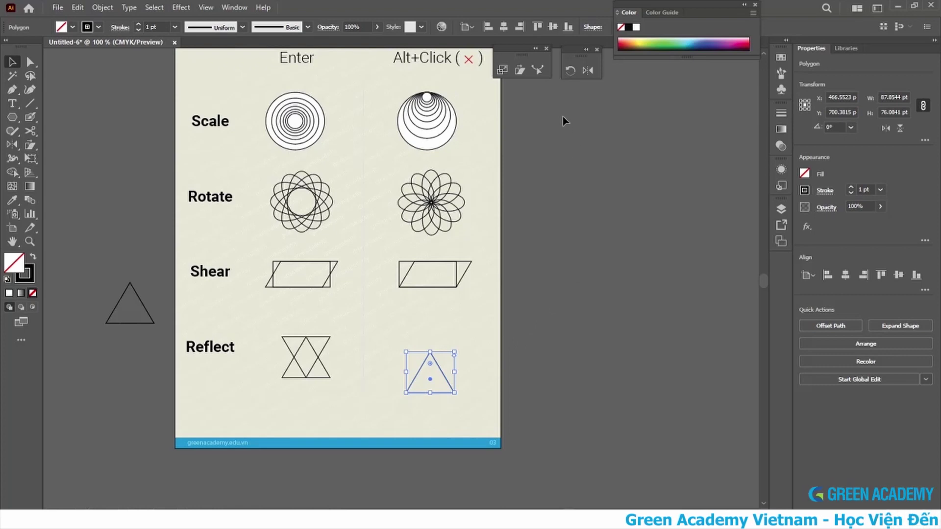
# Step: Reflect a horizontal copy of the triangle around its top point
pyautogui.click(587, 70)
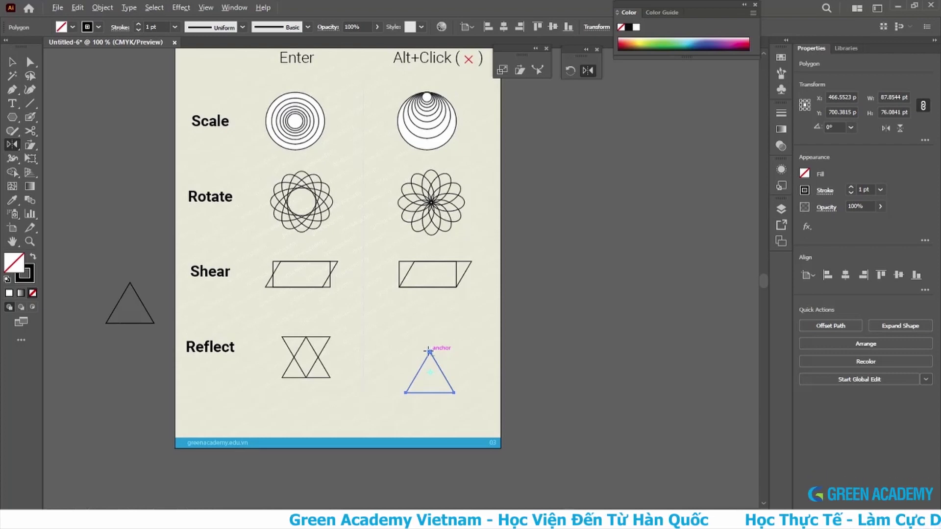
pyautogui.keyDown('alt'); pyautogui.click(428, 351); pyautogui.keyUp('alt')
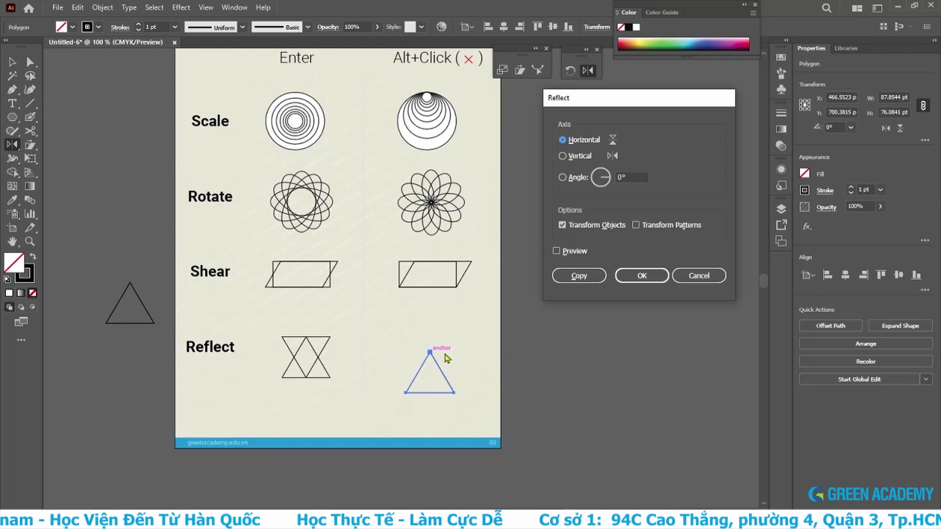
pyautogui.click(556, 251)
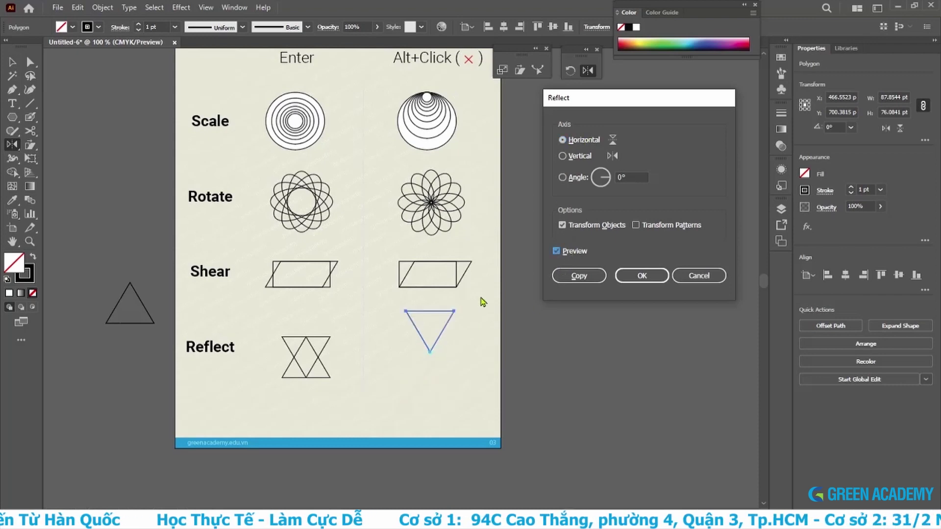
pyautogui.click(578, 276)
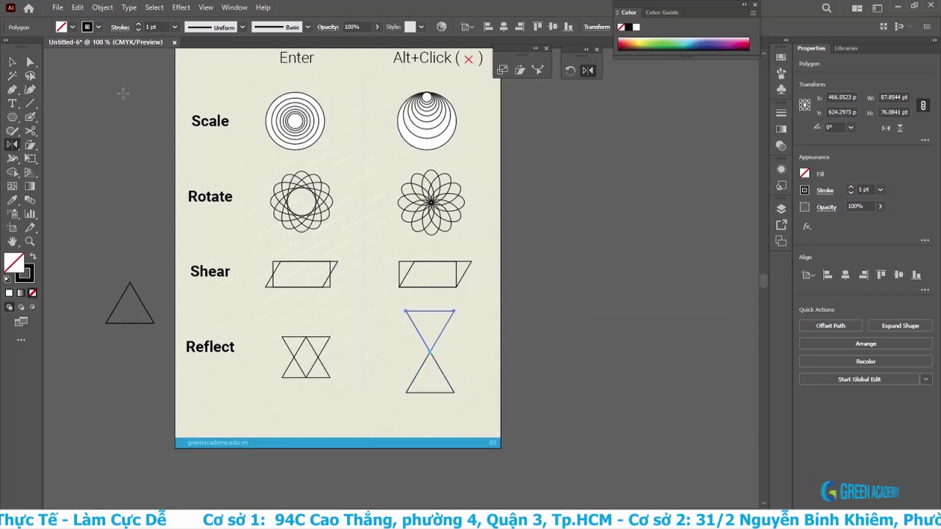
# Step: Select both triangles and stretch the hourglass taller and narrower
pyautogui.click(13, 62)
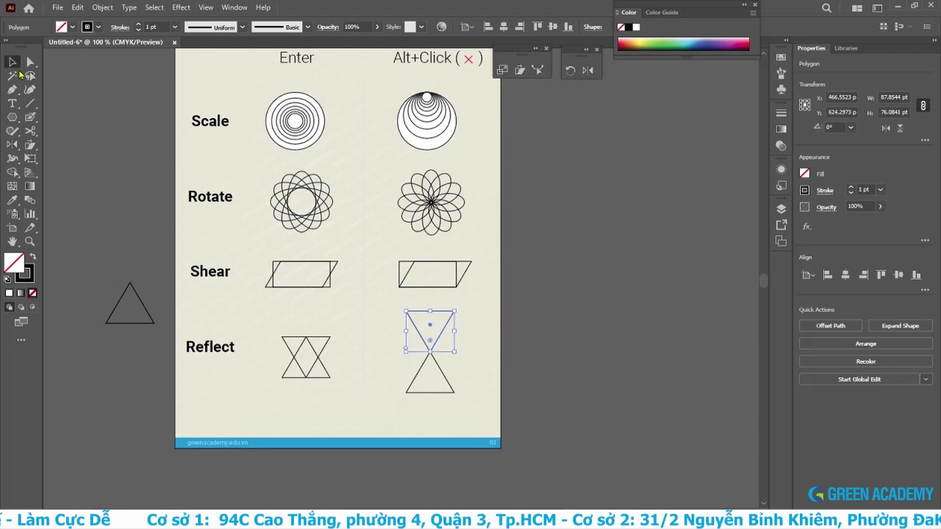
pyautogui.keyDown('shift'); pyautogui.click(443, 379); pyautogui.keyUp('shift')
pyautogui.moveTo(454, 310); pyautogui.dragTo(448, 322)
# Step: Copy the red X marker group from the Alt+Click heading and paste it
pyautogui.scroll(5, 455, 164)
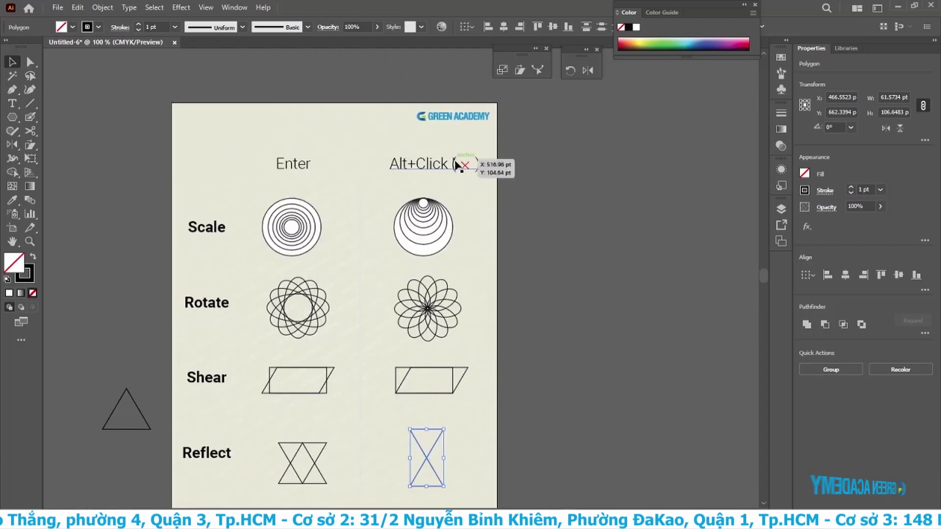
pyautogui.click(460, 166)
pyautogui.click(30, 62)
pyautogui.click(467, 165)
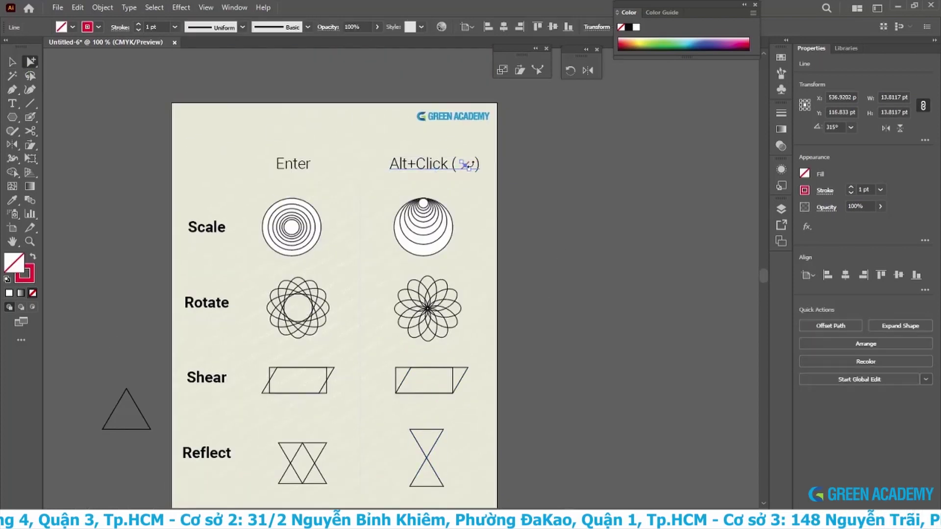
pyautogui.click(468, 166)
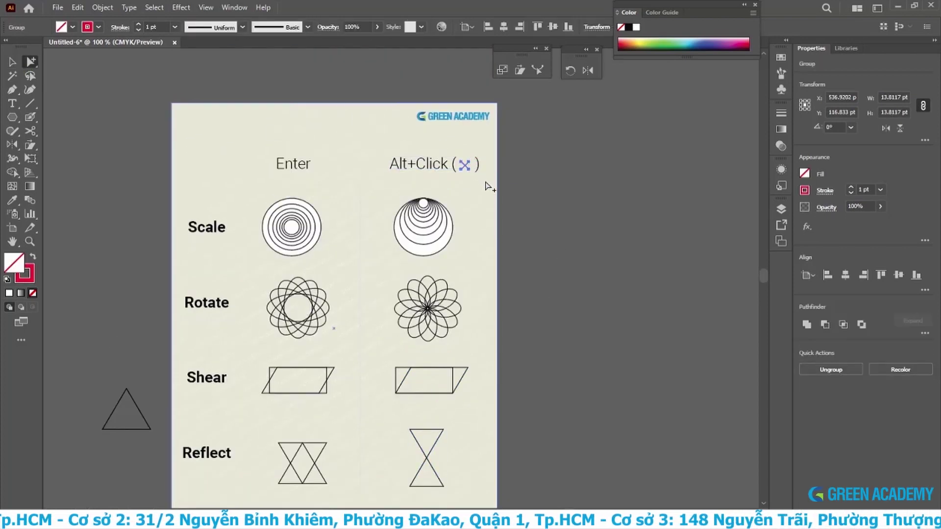
pyautogui.click(544, 251)
pyautogui.hotkey('ctrl', 'v')
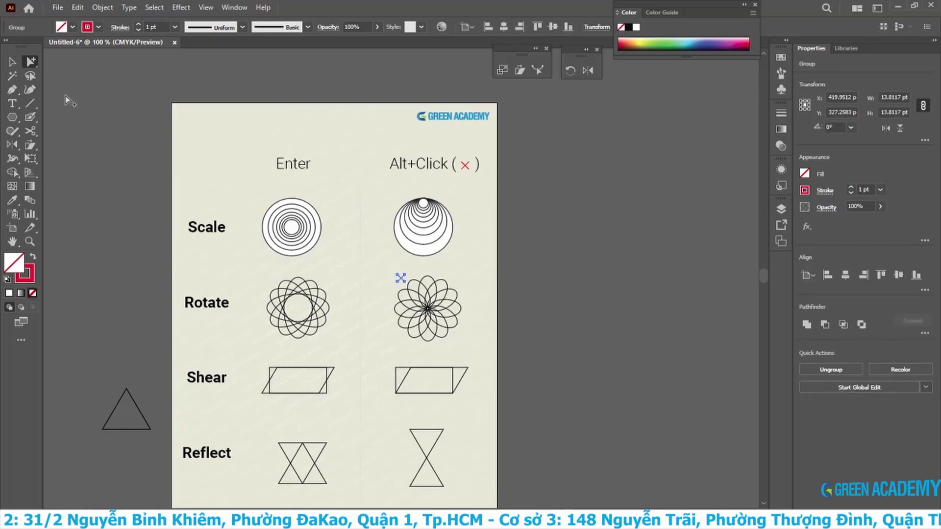
pyautogui.click(12, 62)
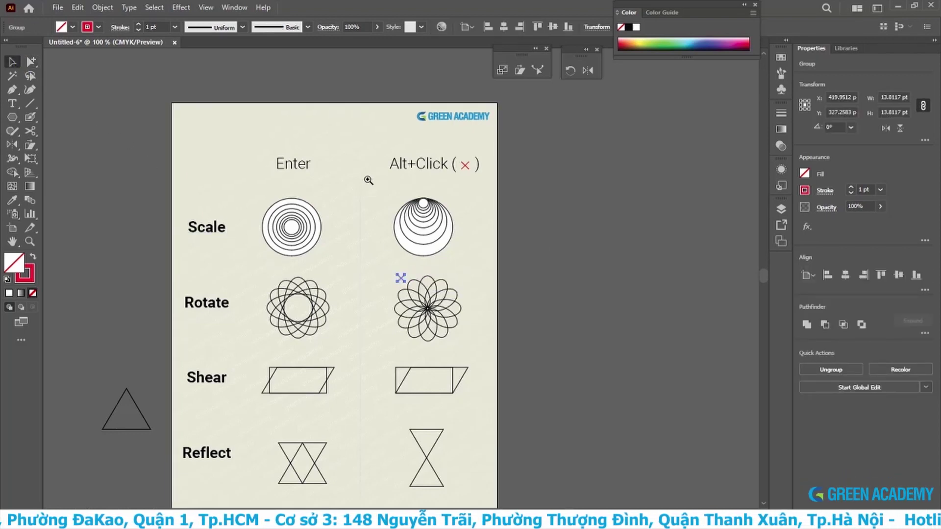
# Step: Place X marks on the circles' top, flower centre, rectangle corner and hourglass centre
pyautogui.moveTo(492, 267); pyautogui.dragTo(520, 267)
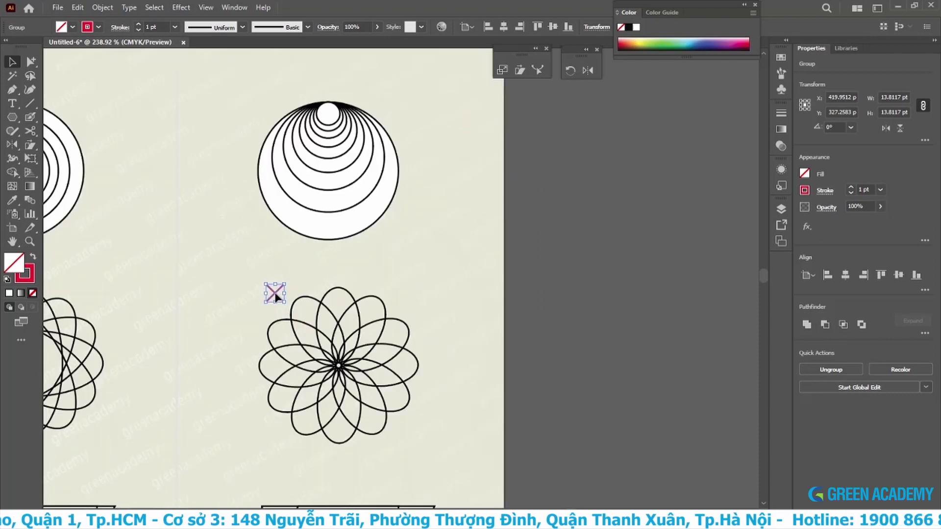
pyautogui.moveTo(275, 294)
pyautogui.mouseDown()
pyautogui.moveTo(328, 103)
pyautogui.moveTo(332, 371)
pyautogui.moveTo(421, 102)
pyautogui.moveTo(365, 301)
pyautogui.mouseUp()
pyautogui.scroll(-5, 365, 302)
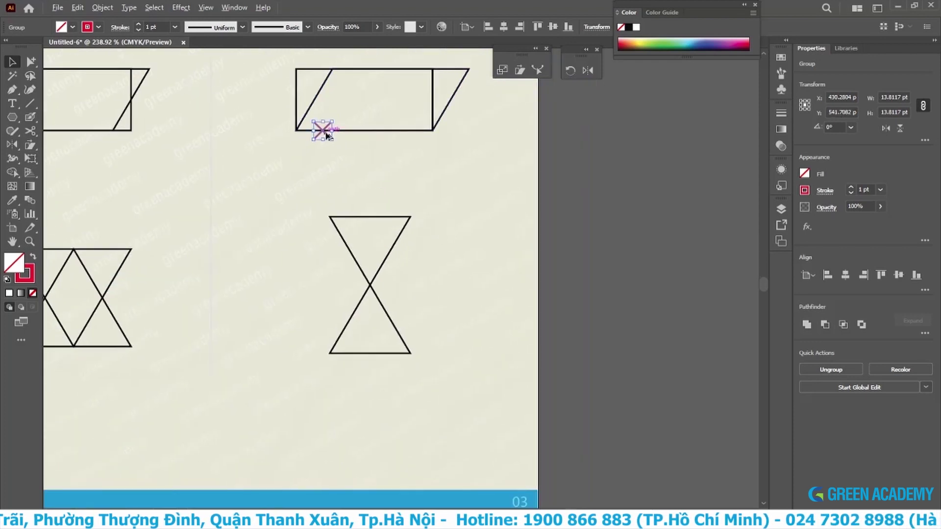
pyautogui.moveTo(327, 137); pyautogui.dragTo(371, 286)
pyautogui.click(595, 324)
pyautogui.hotkey('ctrl', '-')
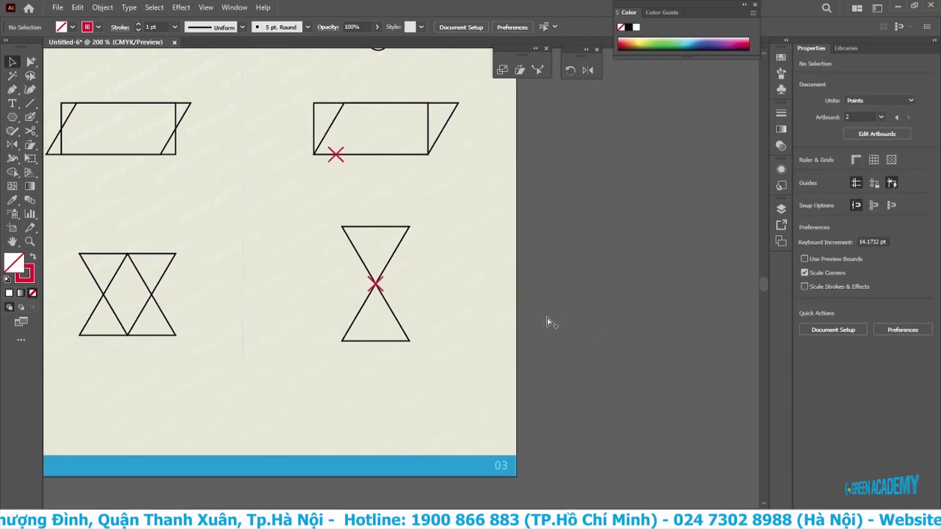
pyautogui.hotkey('ctrl', '-')
pyautogui.hotkey('ctrl', '-')
# Step: Delete the leftover triangle and the tall path beside it
pyautogui.moveTo(390, 218); pyautogui.dragTo(453, 355)
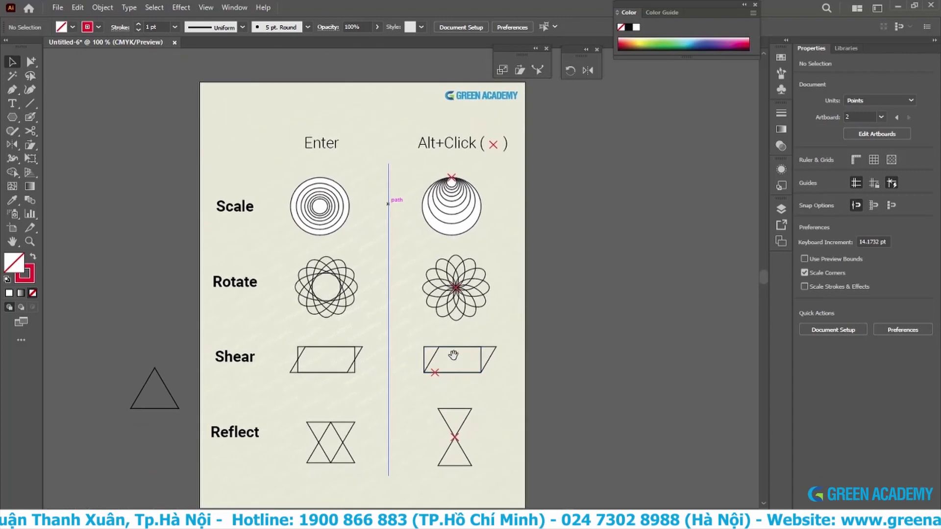
pyautogui.moveTo(493, 145); pyautogui.dragTo(490, 151)
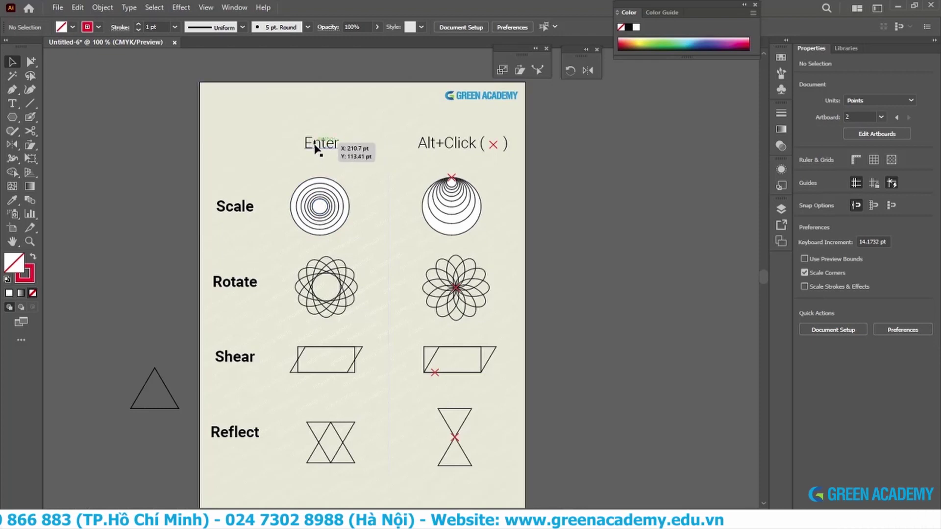
pyautogui.moveTo(134, 342); pyautogui.dragTo(192, 431)
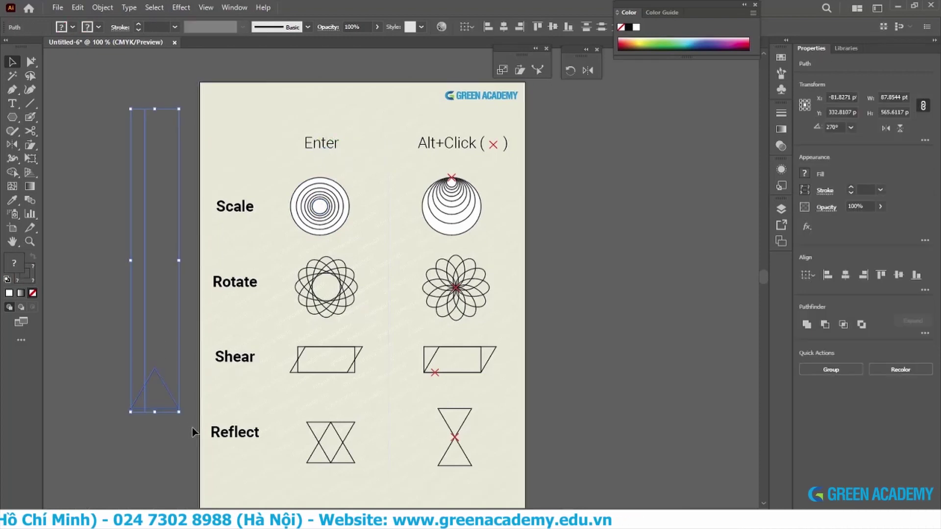
pyautogui.press('Delete')
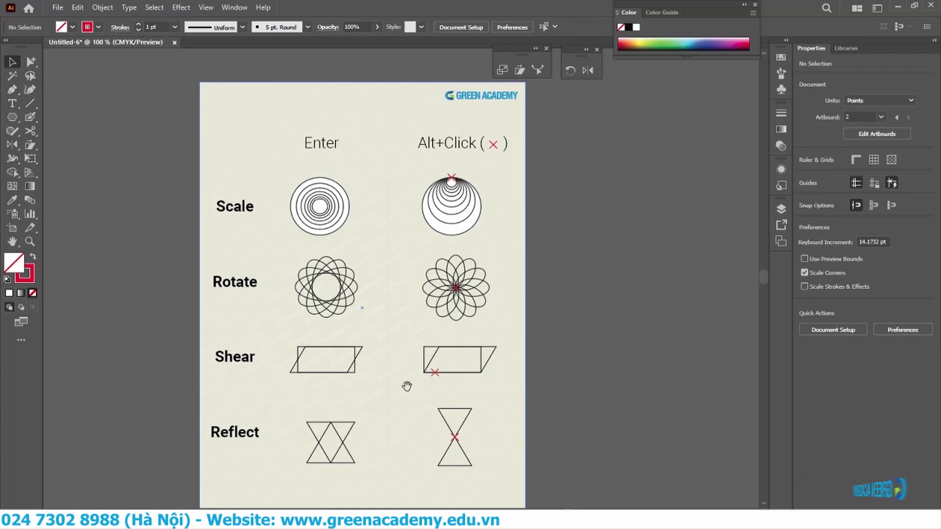
# Step: Pan the view to an empty stretch of pasteboard
pyautogui.scroll(-2, 543, 383)
pyautogui.moveTo(542, 382); pyautogui.dragTo(298, 385)
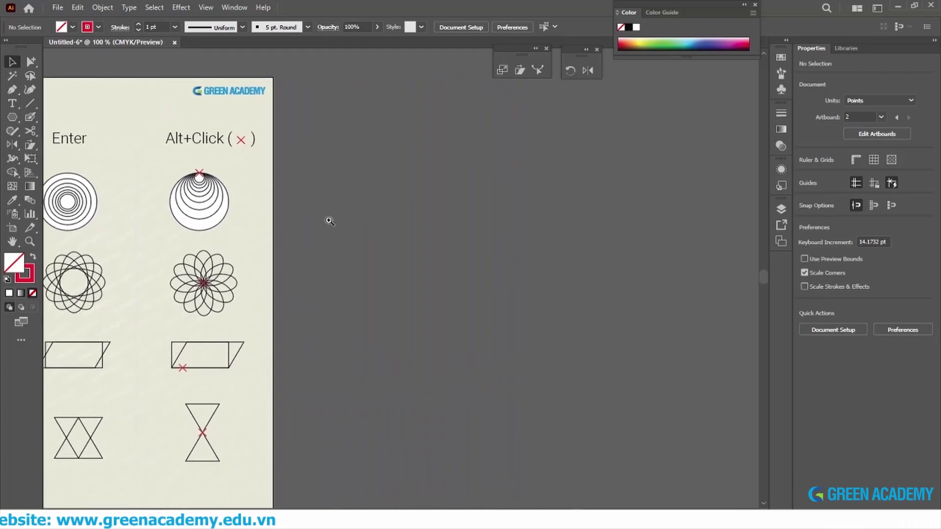
pyautogui.scroll(3, 395, 248)
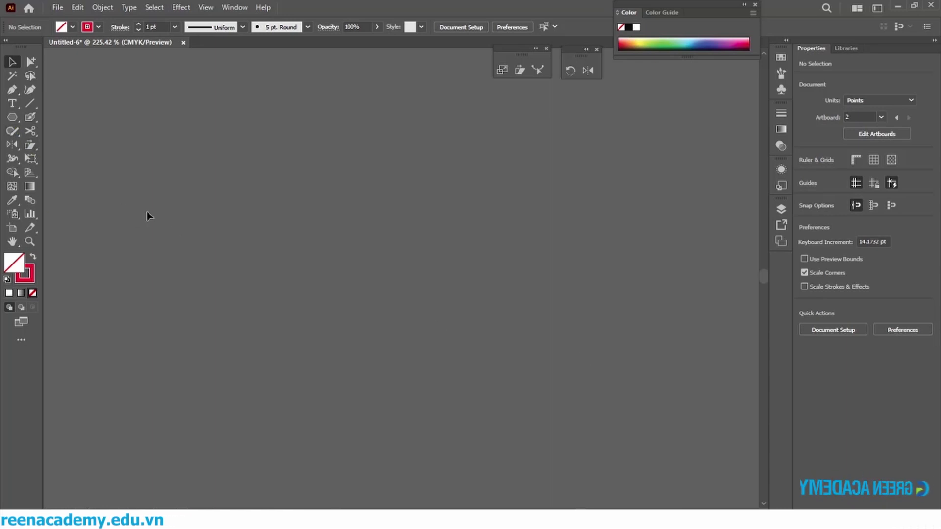
# Step: Draw a square on the empty pasteboard with a yellow outline
pyautogui.moveTo(12, 117); pyautogui.dragTo(61, 120)
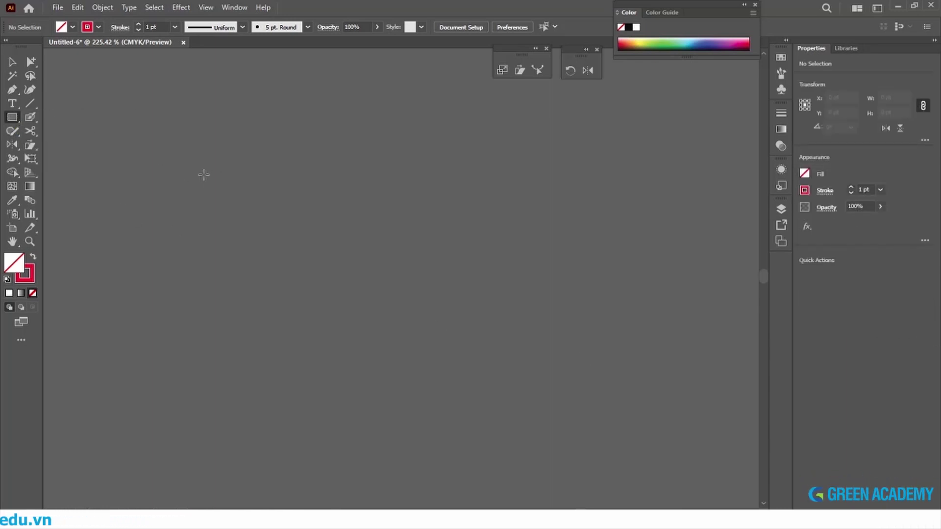
pyautogui.moveTo(239, 168); pyautogui.dragTo(396, 335)
pyautogui.press('v')
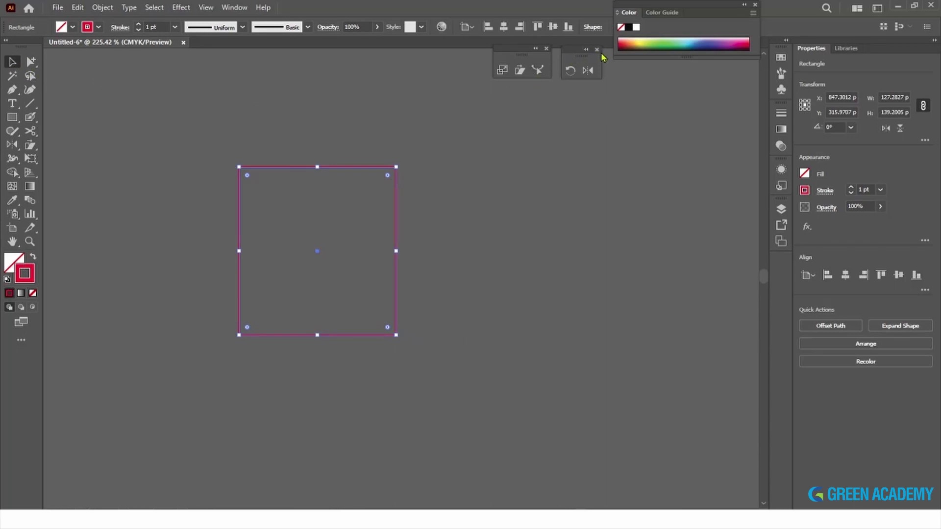
pyautogui.click(642, 44)
pyautogui.click(199, 125)
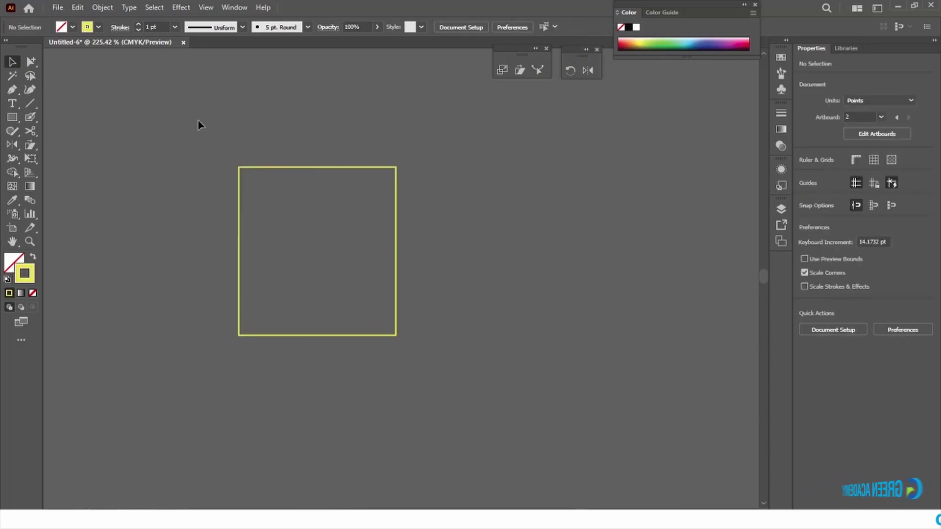
# Step: Pull the square's left side in to form a narrower rectangle on its right
pyautogui.click(275, 234)
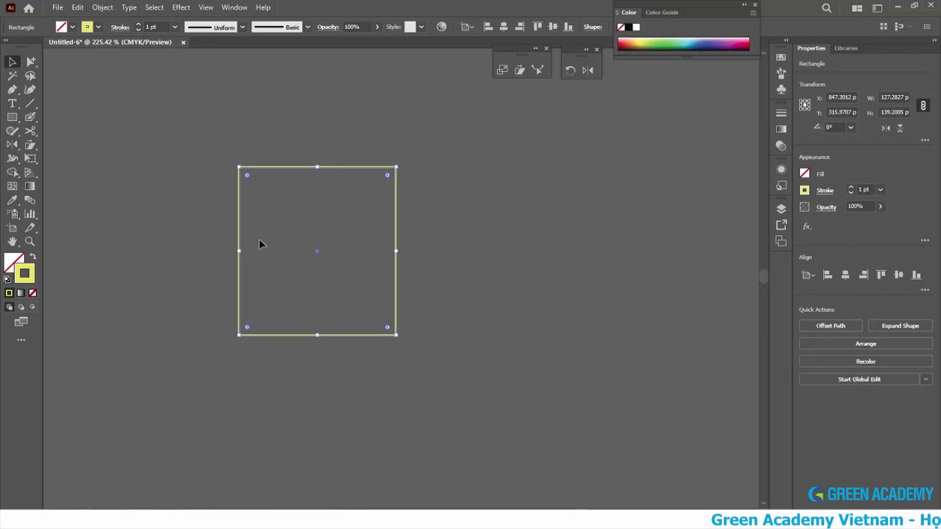
pyautogui.moveTo(238, 252); pyautogui.dragTo(296, 262)
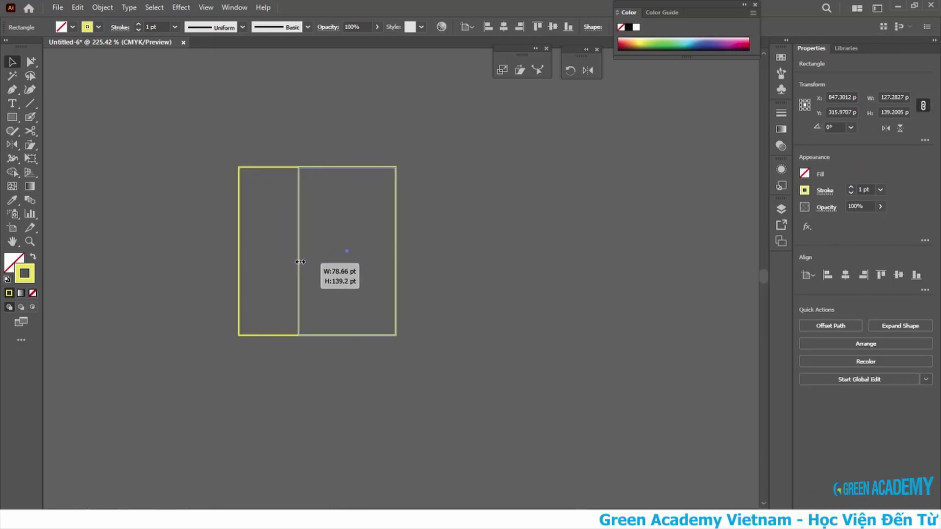
pyautogui.click(518, 319)
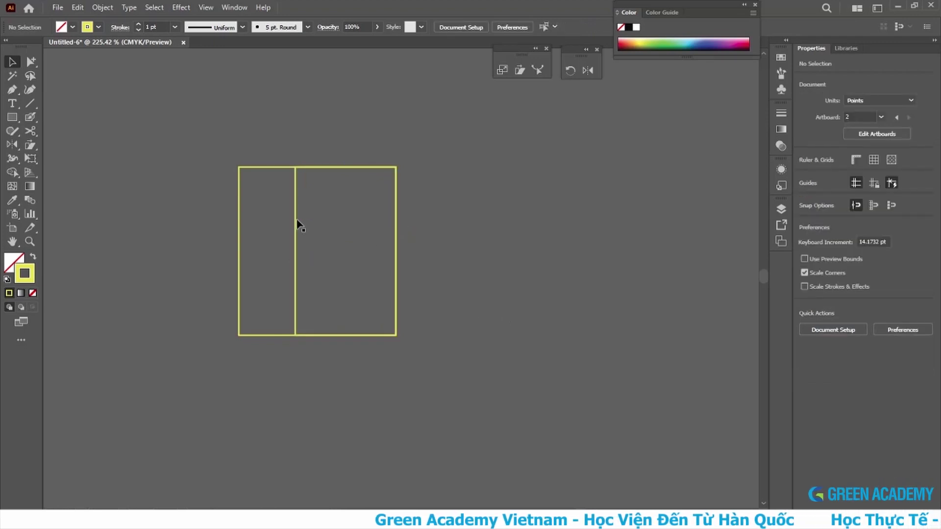
# Step: Shear the narrow right rectangle 30° along the vertical axis, anchored on its right edge
pyautogui.click(298, 206)
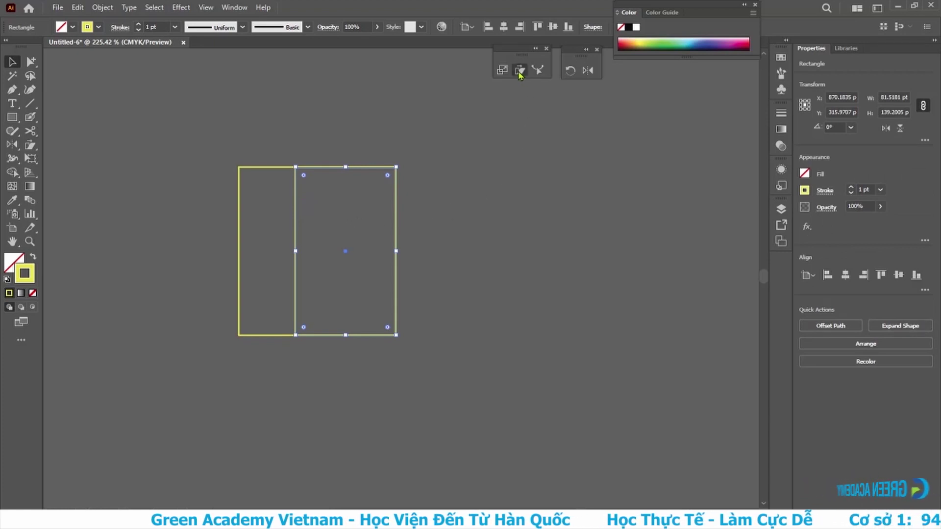
pyautogui.click(519, 70)
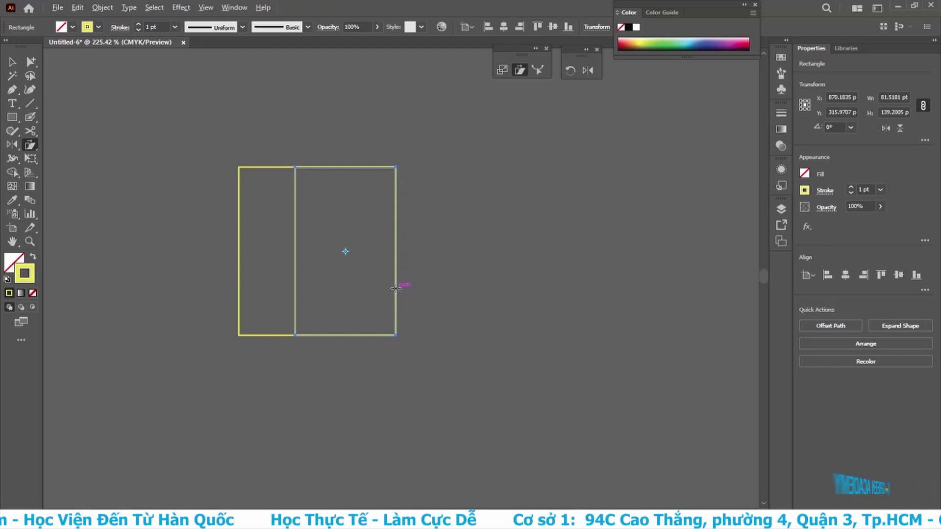
pyautogui.keyDown('alt'); pyautogui.click(396, 289); pyautogui.keyUp('alt')
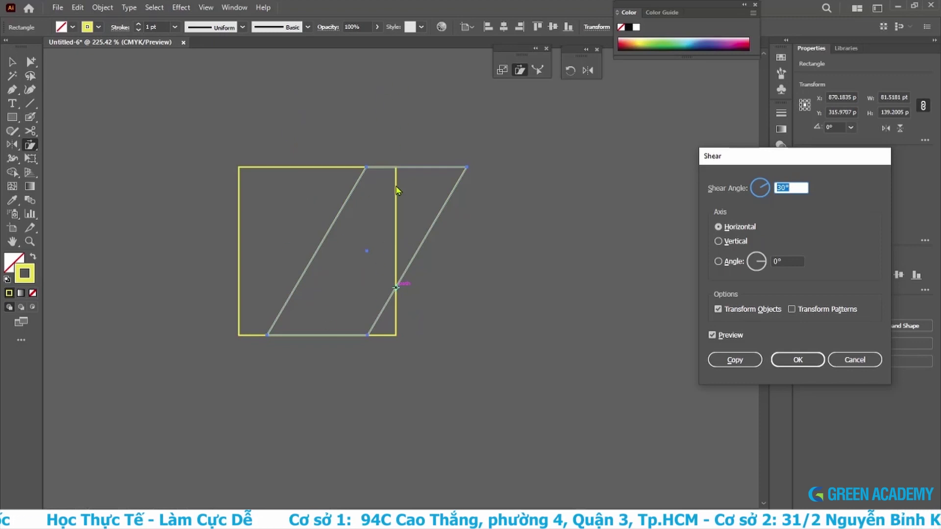
pyautogui.click(733, 241)
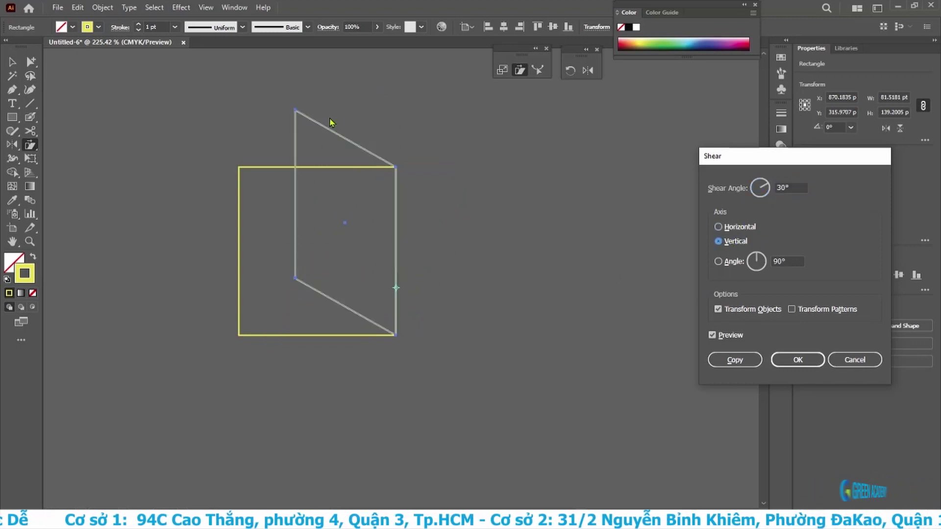
pyautogui.click(799, 187)
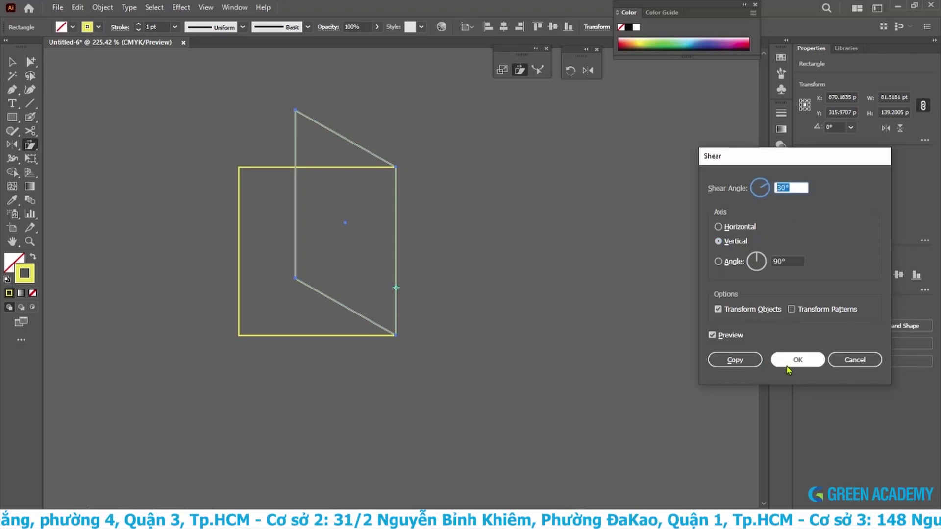
pyautogui.click(789, 365)
# Step: Select the square and the sheared panel and fill both white
pyautogui.click(12, 62)
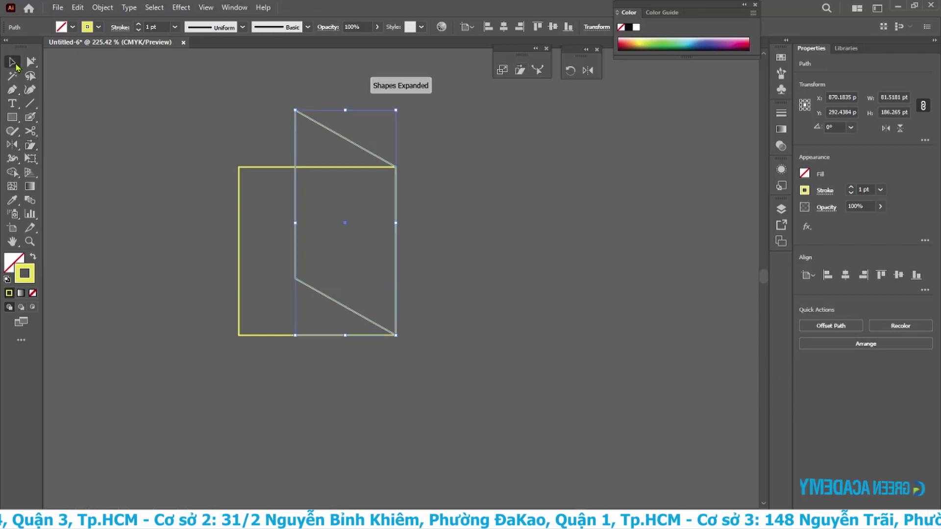
pyautogui.moveTo(250, 130); pyautogui.dragTo(330, 225)
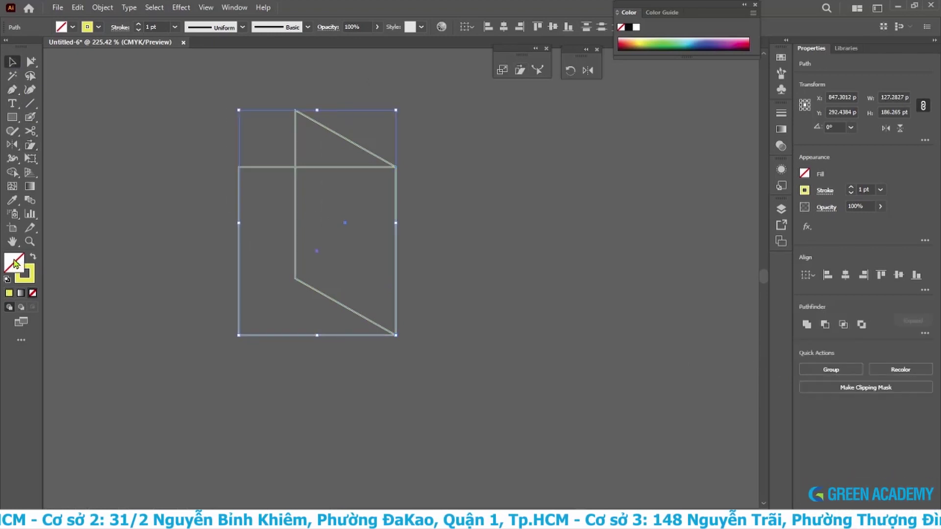
pyautogui.click(636, 27)
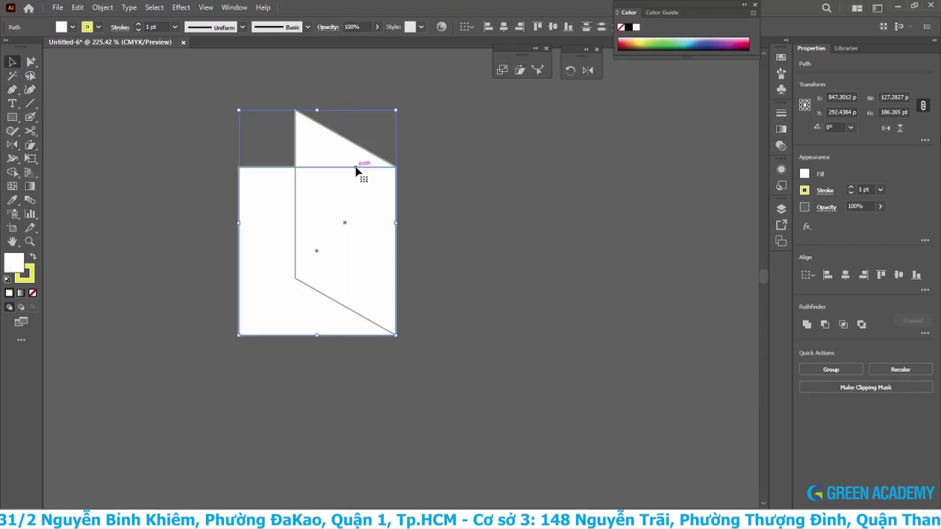
pyautogui.click(458, 176)
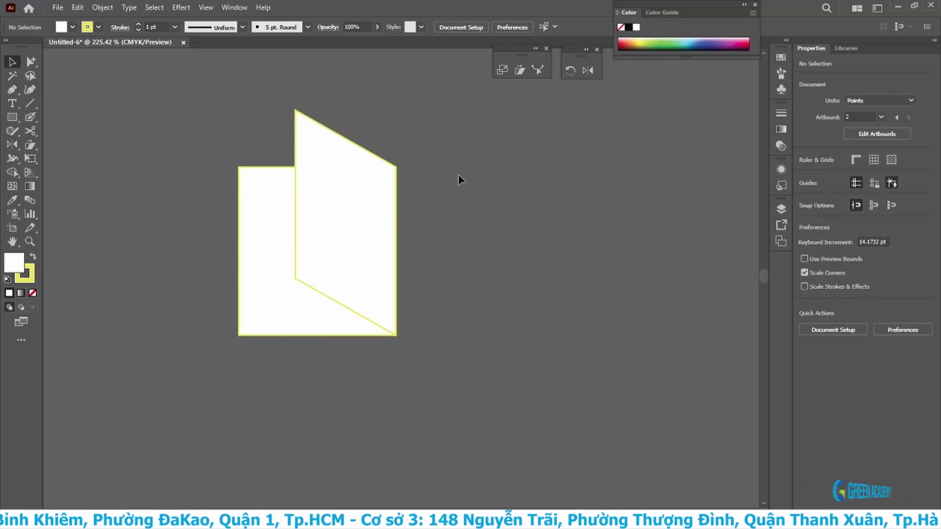
# Step: Give both shapes a purple stroke and leave them selected
pyautogui.moveTo(457, 174); pyautogui.dragTo(317, 236)
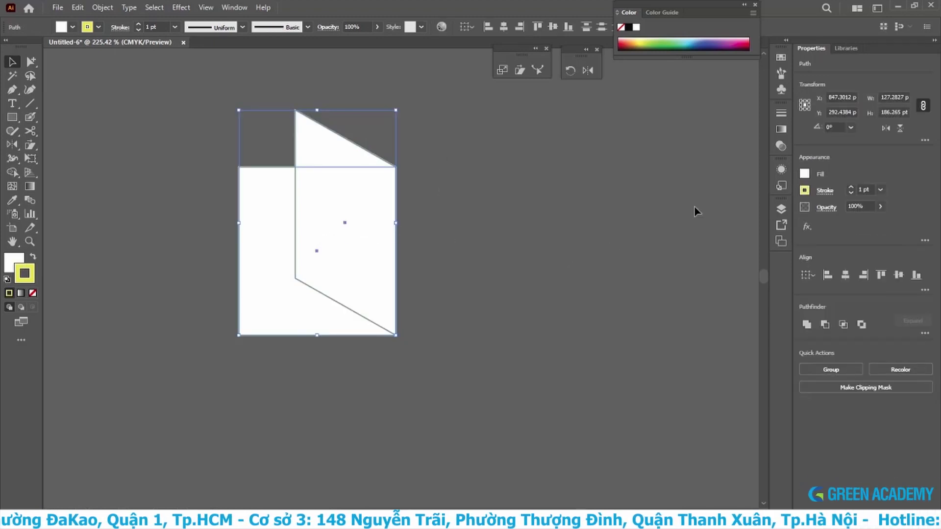
pyautogui.click(735, 41)
pyautogui.click(475, 204)
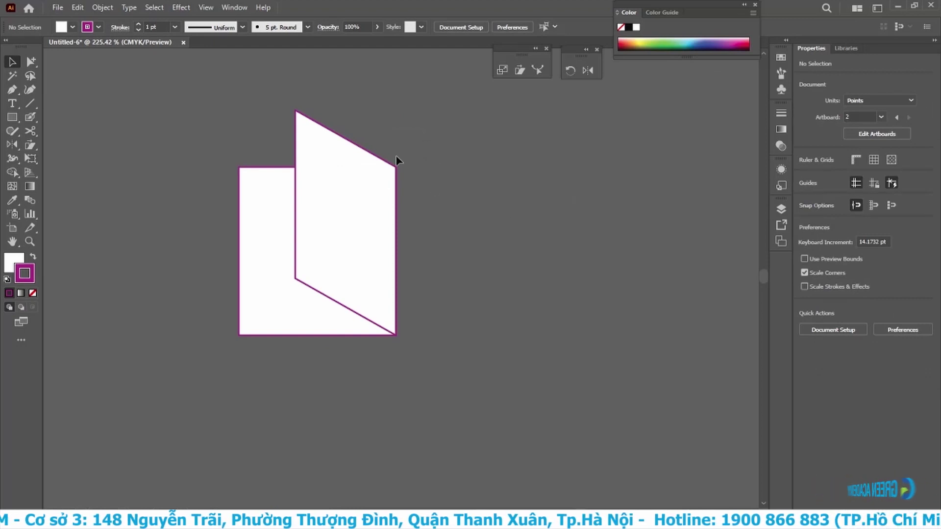
pyautogui.moveTo(397, 160); pyautogui.dragTo(365, 252)
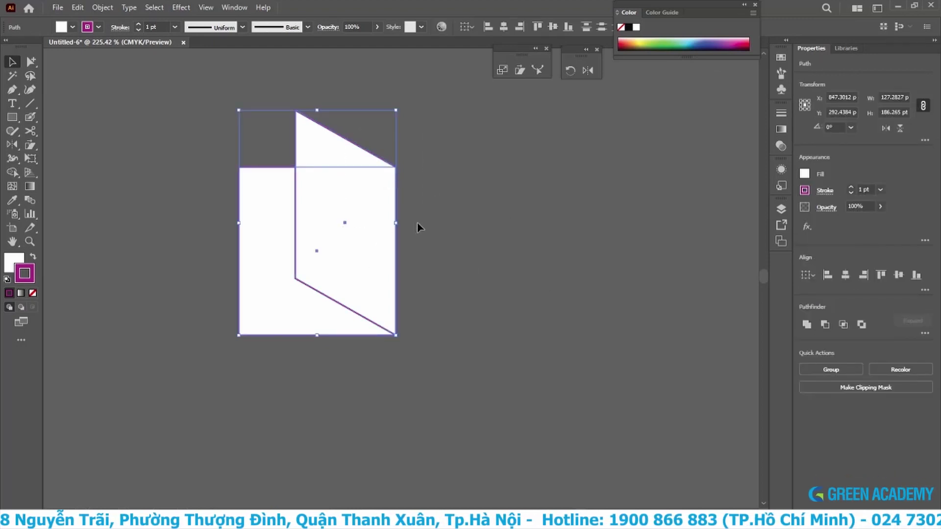
pyautogui.scroll(2, 418, 226)
pyautogui.hscroll(1, 441, 240)
# Step: Switch to the Reflect Tool with the O key while both shapes stay selected
pyautogui.press('o')
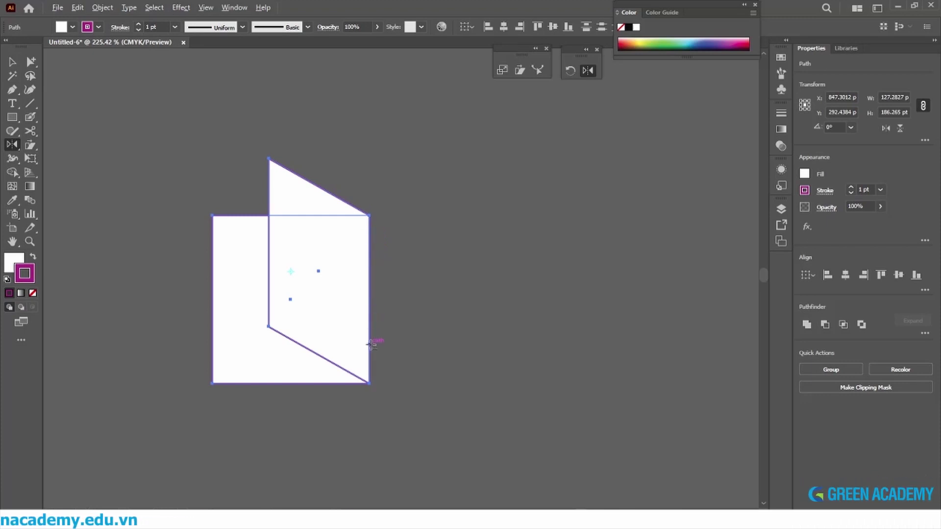
# Step: Reflect a copy across a vertical axis anchored on the shapes' right edge
pyautogui.keyDown('alt'); pyautogui.click(370, 345); pyautogui.keyUp('alt')
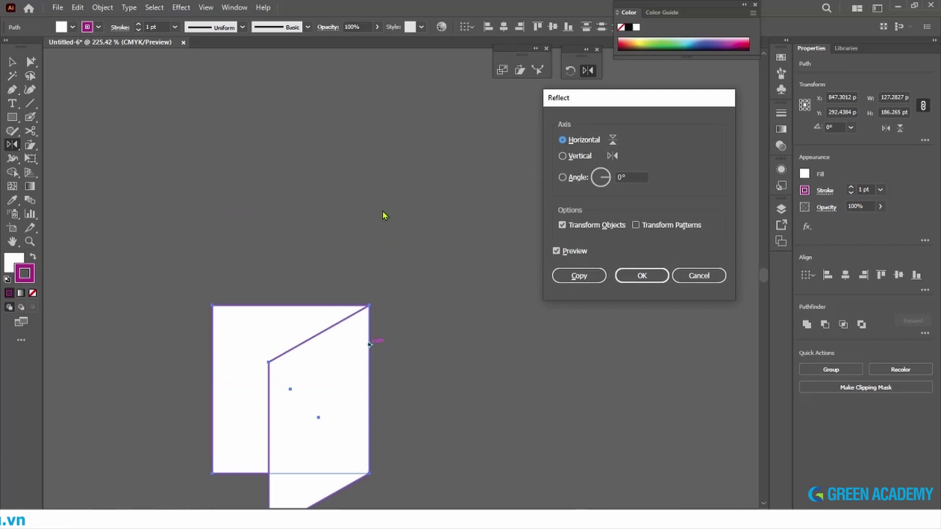
pyautogui.click(563, 157)
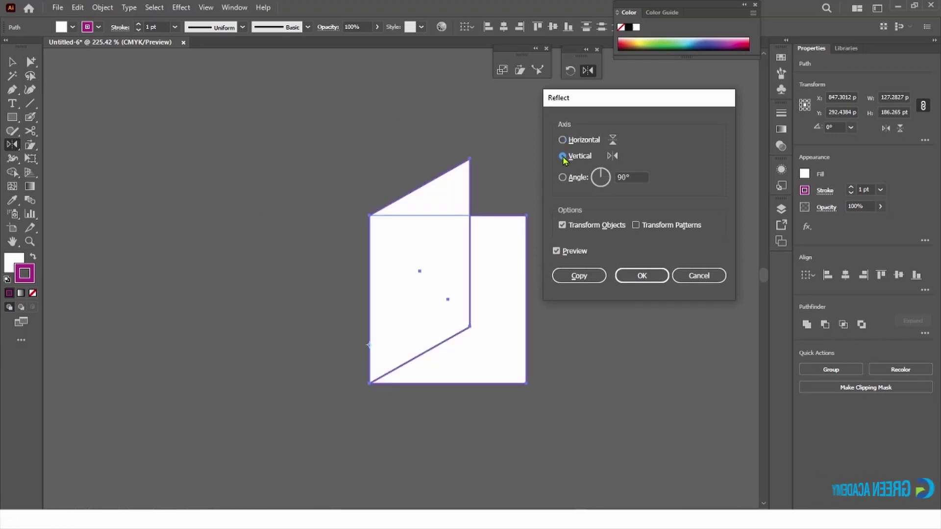
pyautogui.click(557, 252)
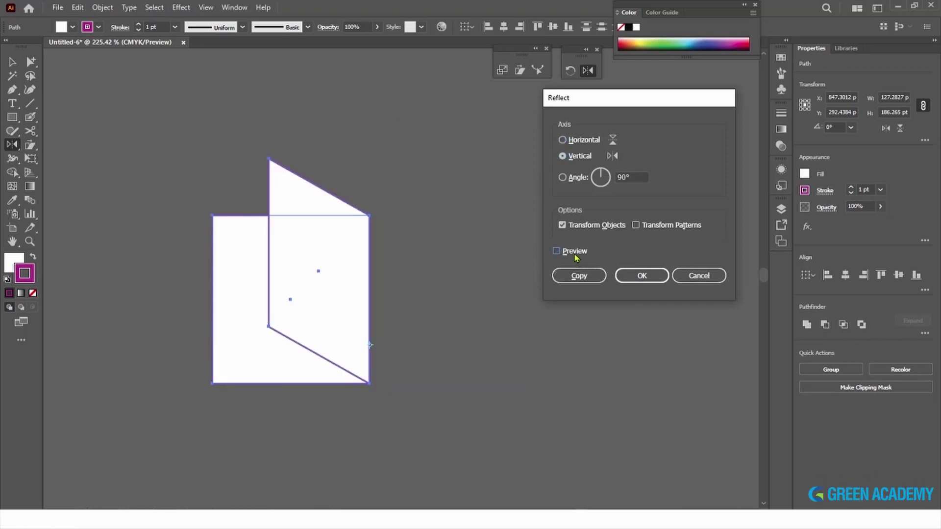
pyautogui.click(579, 276)
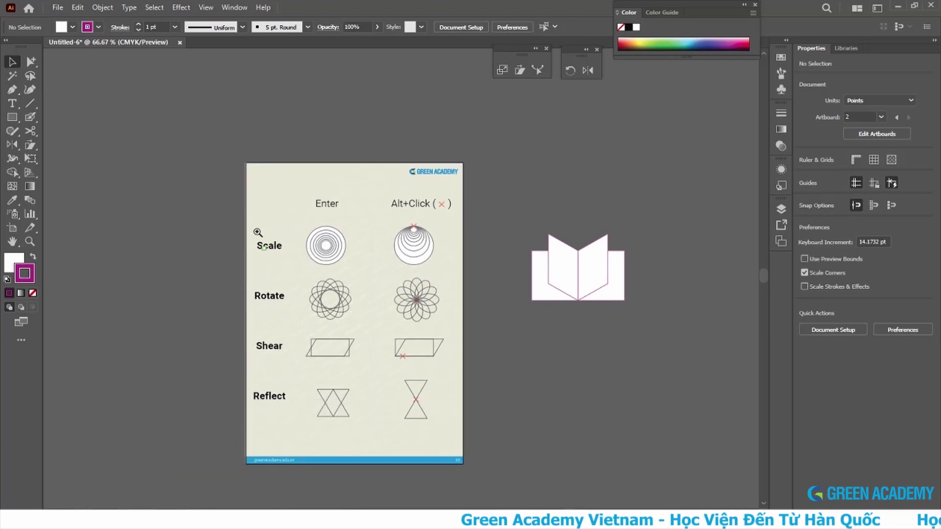
pyautogui.scroll(2, 321, 387)
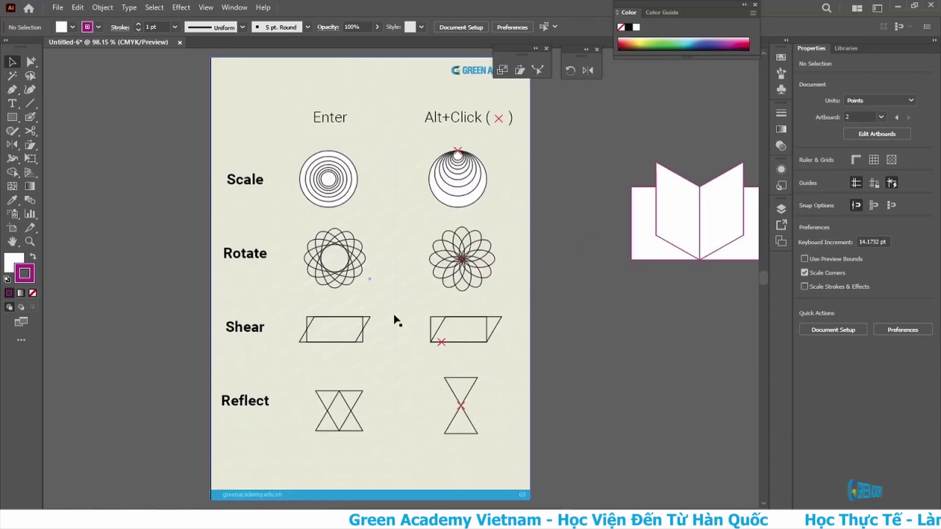